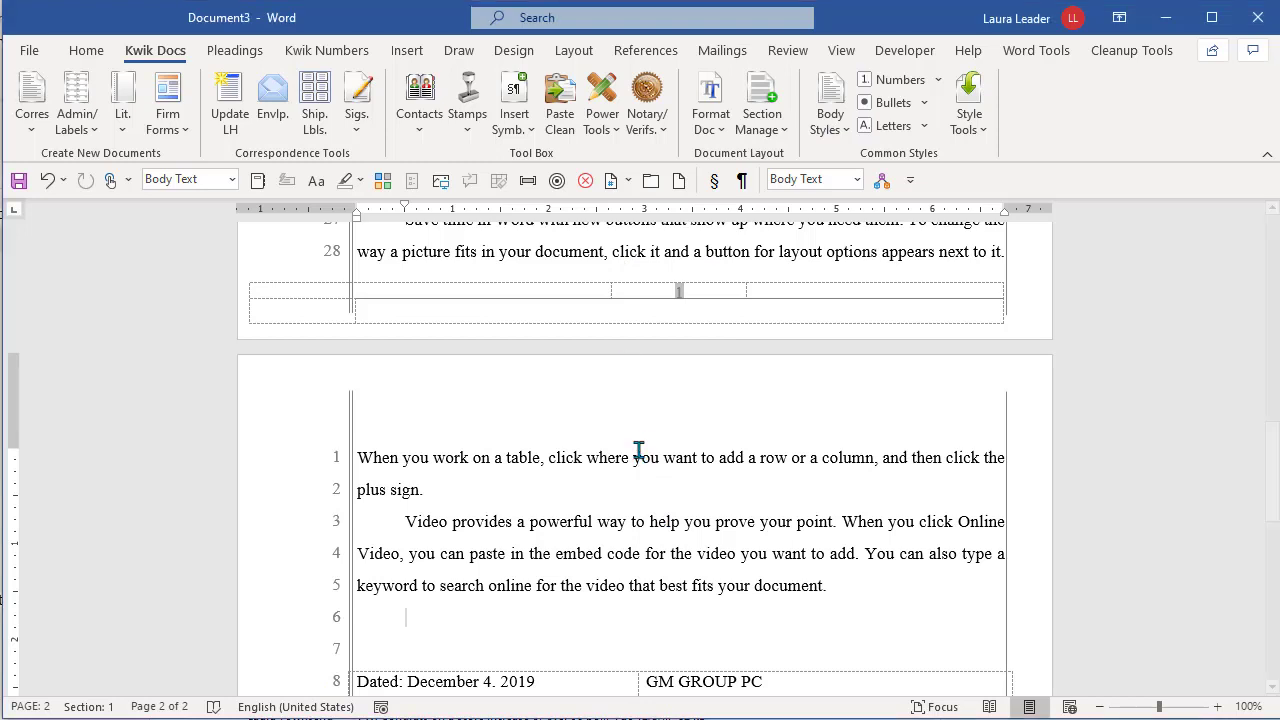
Step: Open the Kwik Docs Discovery Numbering dialog from the Pleadings tab
{"action": "left_click", "coordinate": [242, 51]}
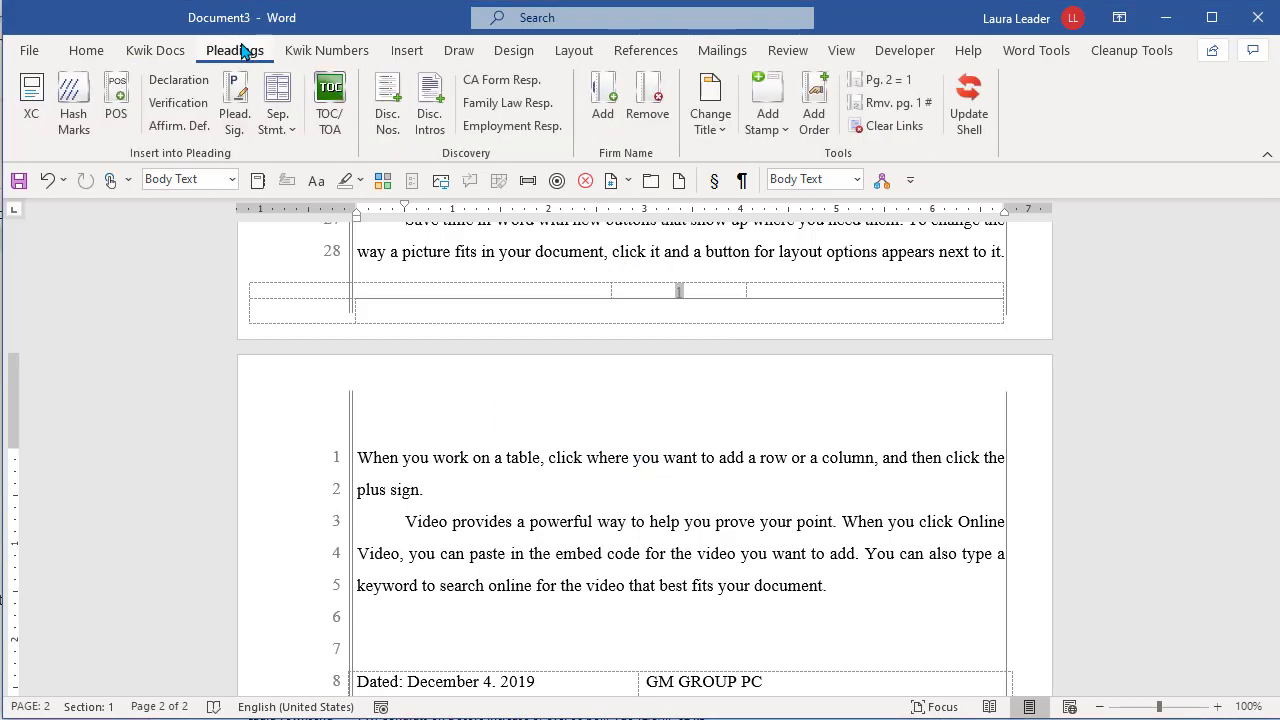
{"action": "left_click", "coordinate": [386, 117]}
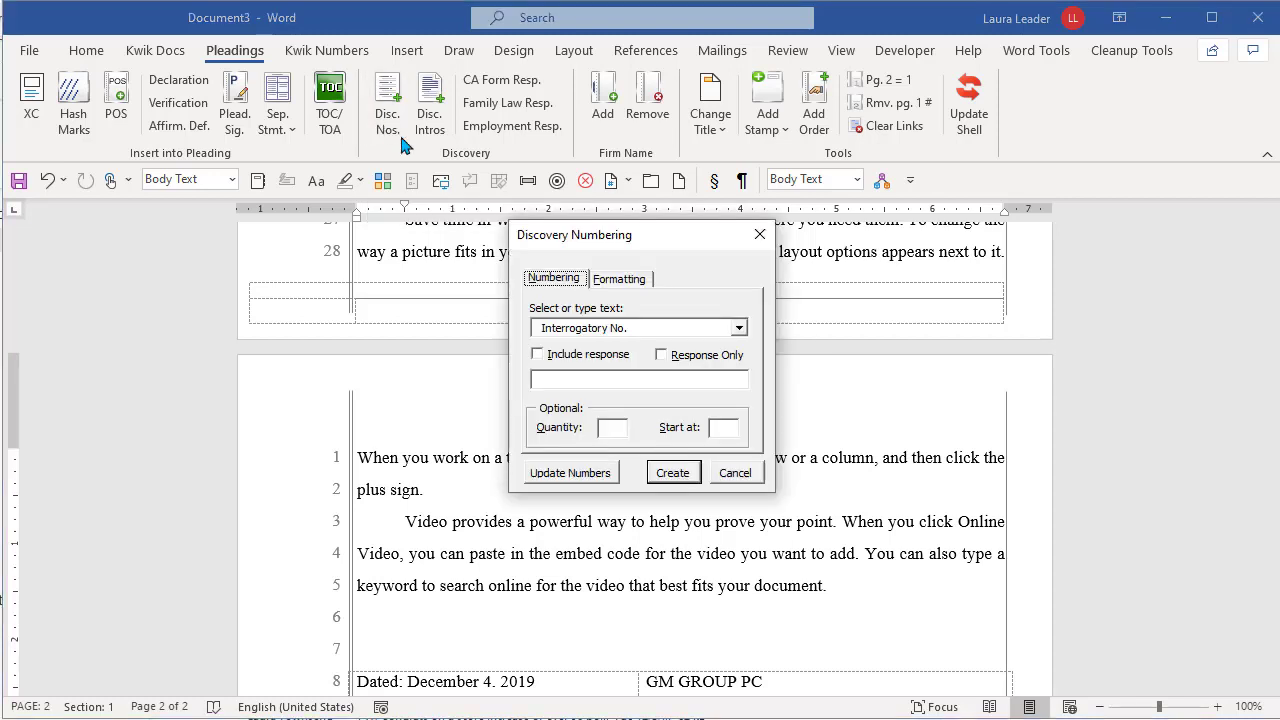
{"action": "left_click", "coordinate": [735, 472]}
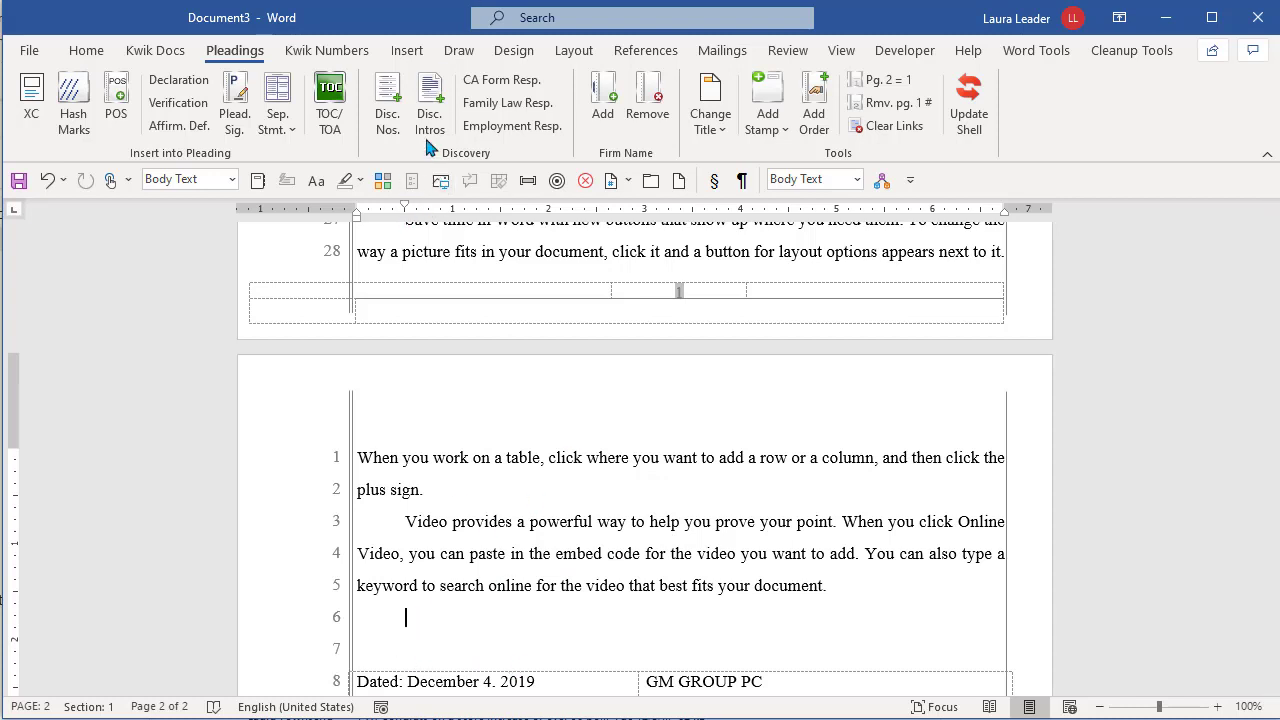
{"action": "left_click", "coordinate": [387, 110]}
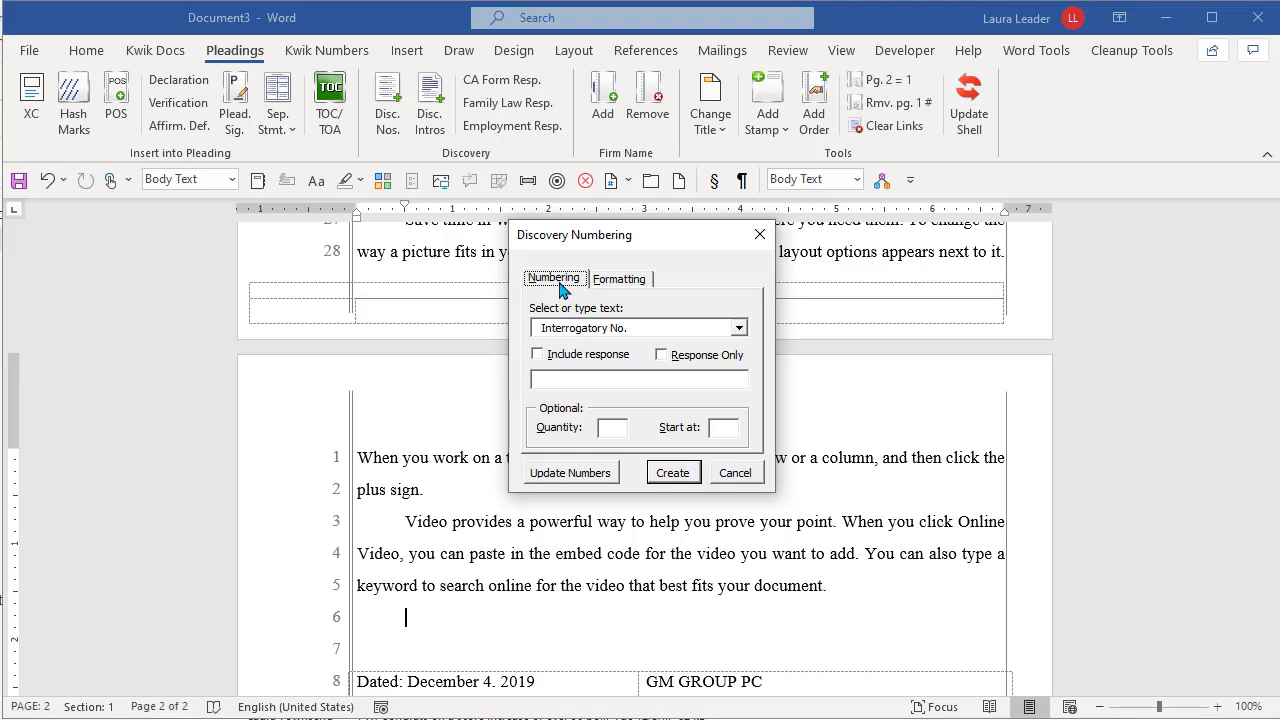
Step: Create 5 Request for Admission No. headings with Include response, starting at number 14
{"action": "left_click", "coordinate": [740, 329]}
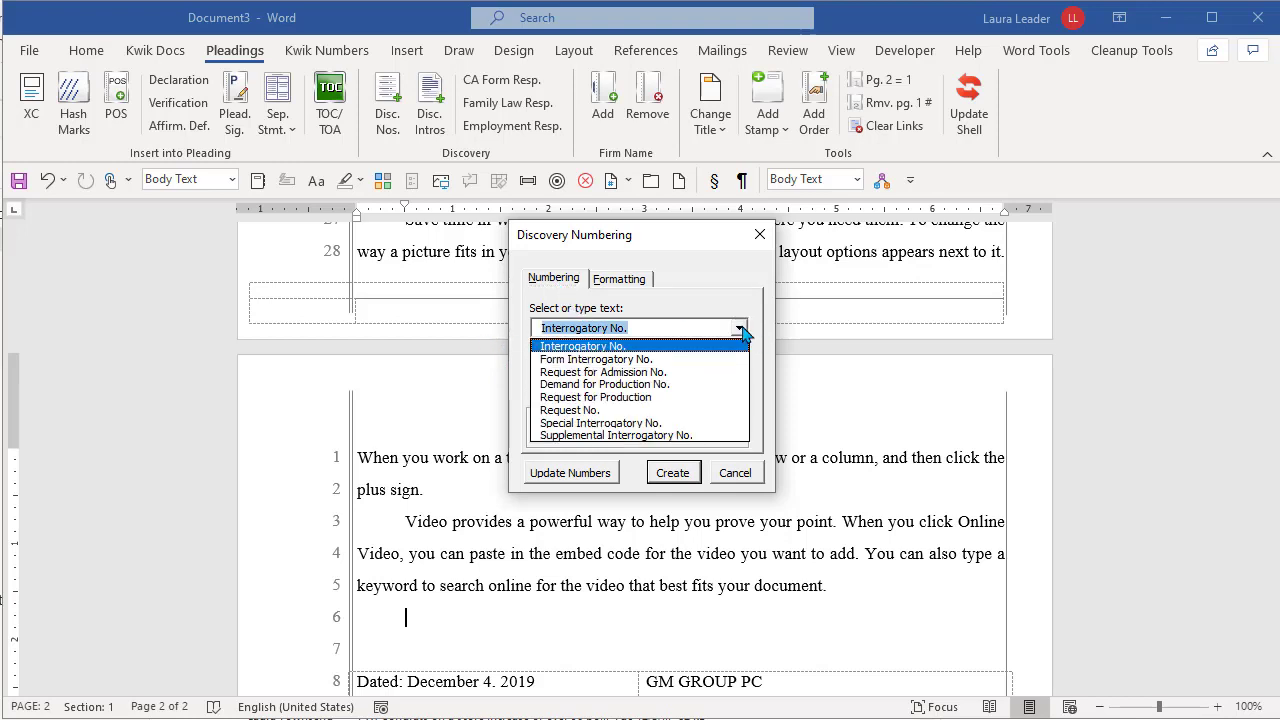
{"action": "left_click", "coordinate": [621, 373]}
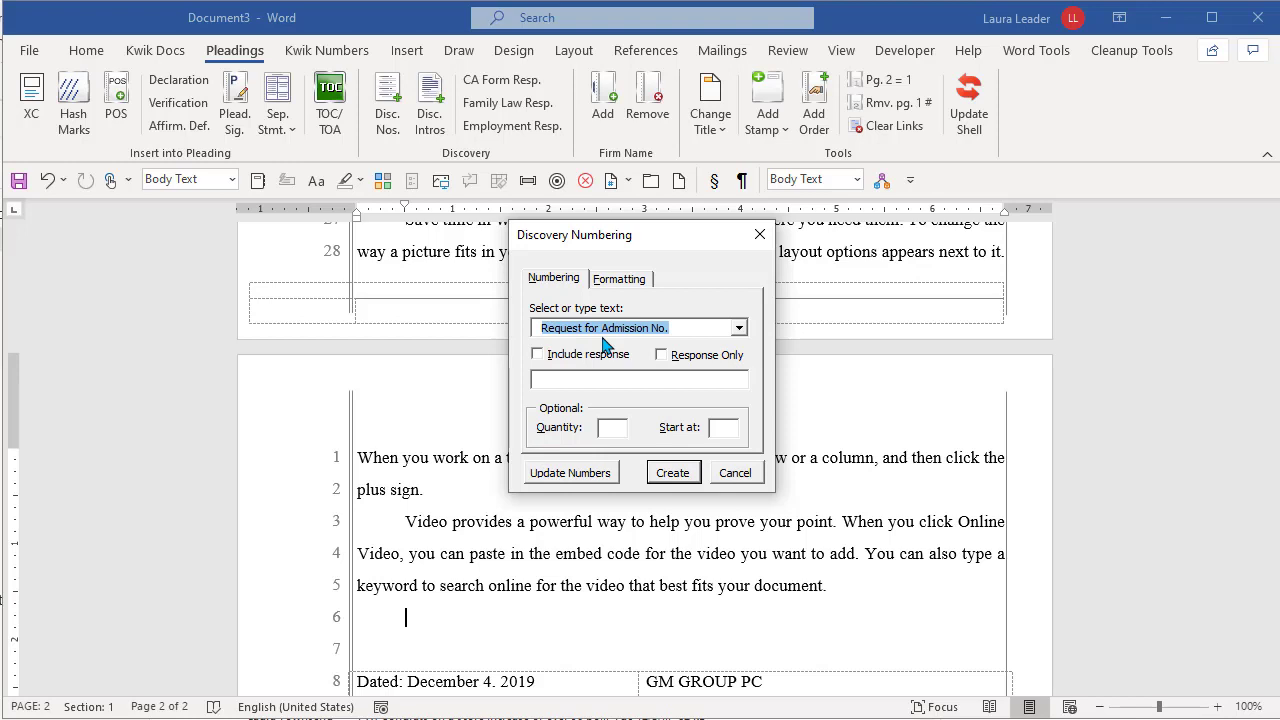
{"action": "left_click", "coordinate": [537, 354]}
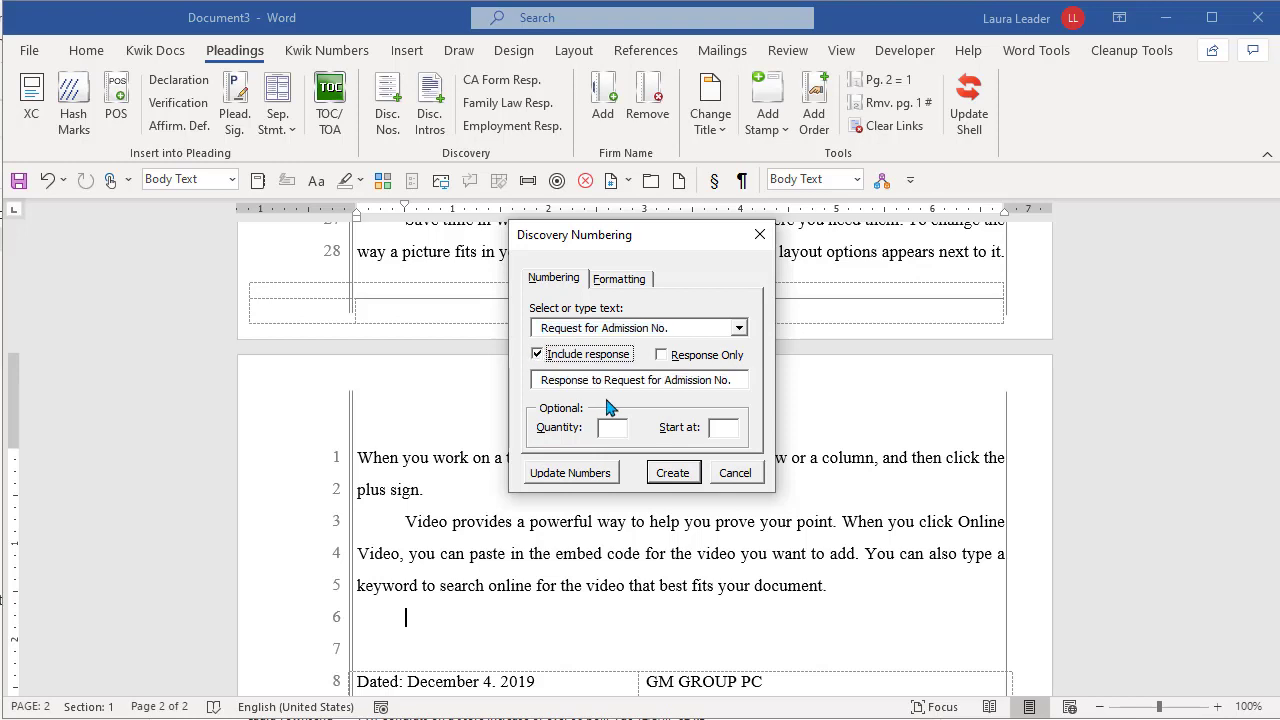
{"action": "left_click", "coordinate": [664, 356]}
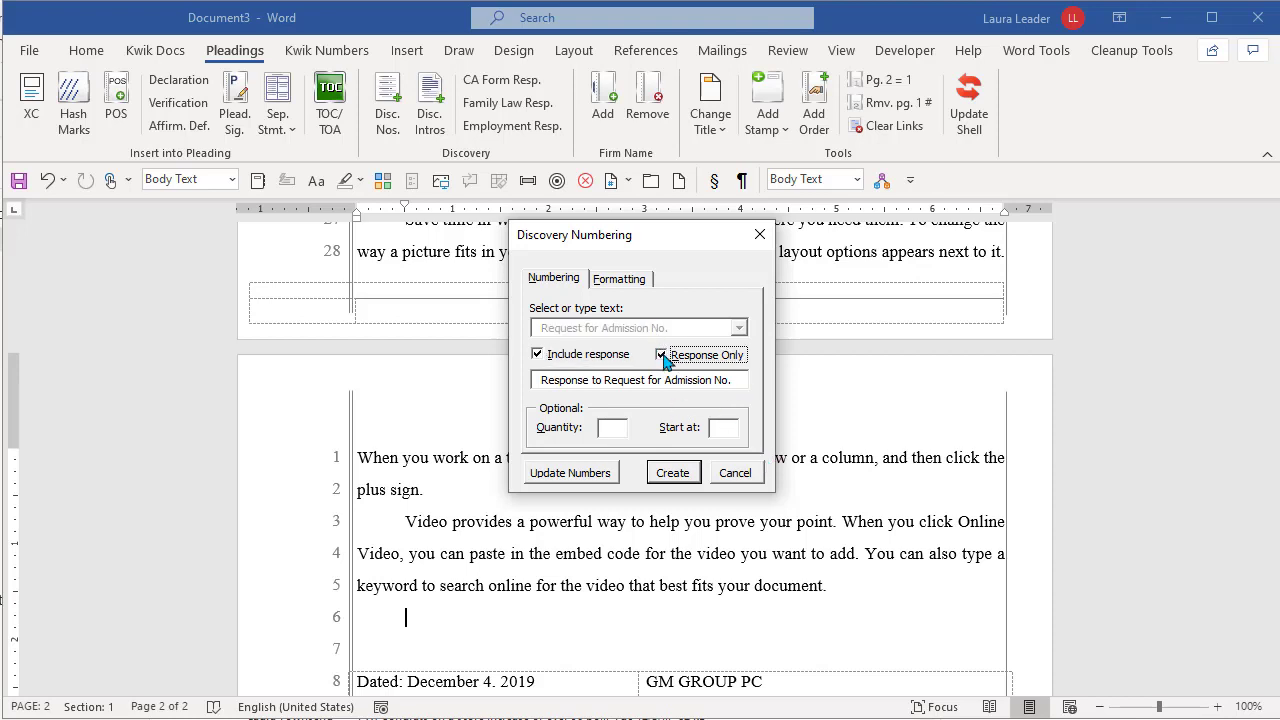
{"action": "left_click", "coordinate": [661, 355]}
{"action": "left_click", "coordinate": [611, 428]}
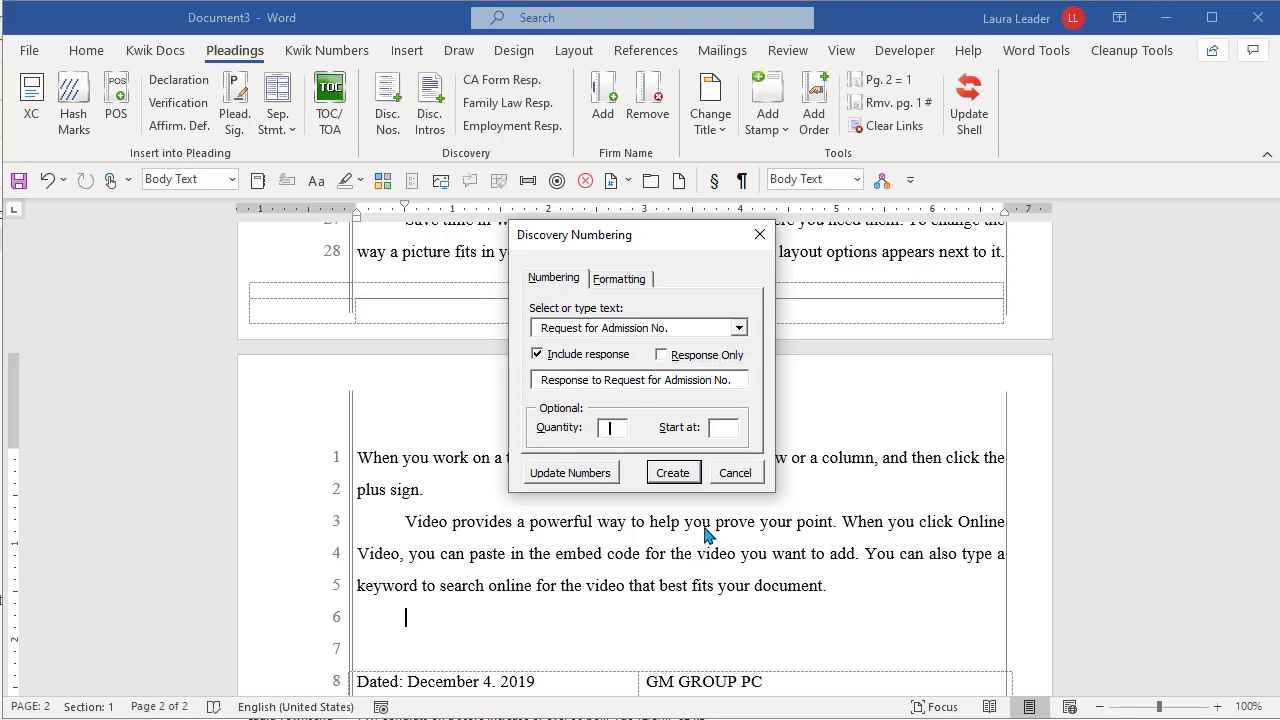
{"action": "type", "text": "5"}
{"action": "type", "text": "4"}
{"action": "left_click", "coordinate": [670, 475]}
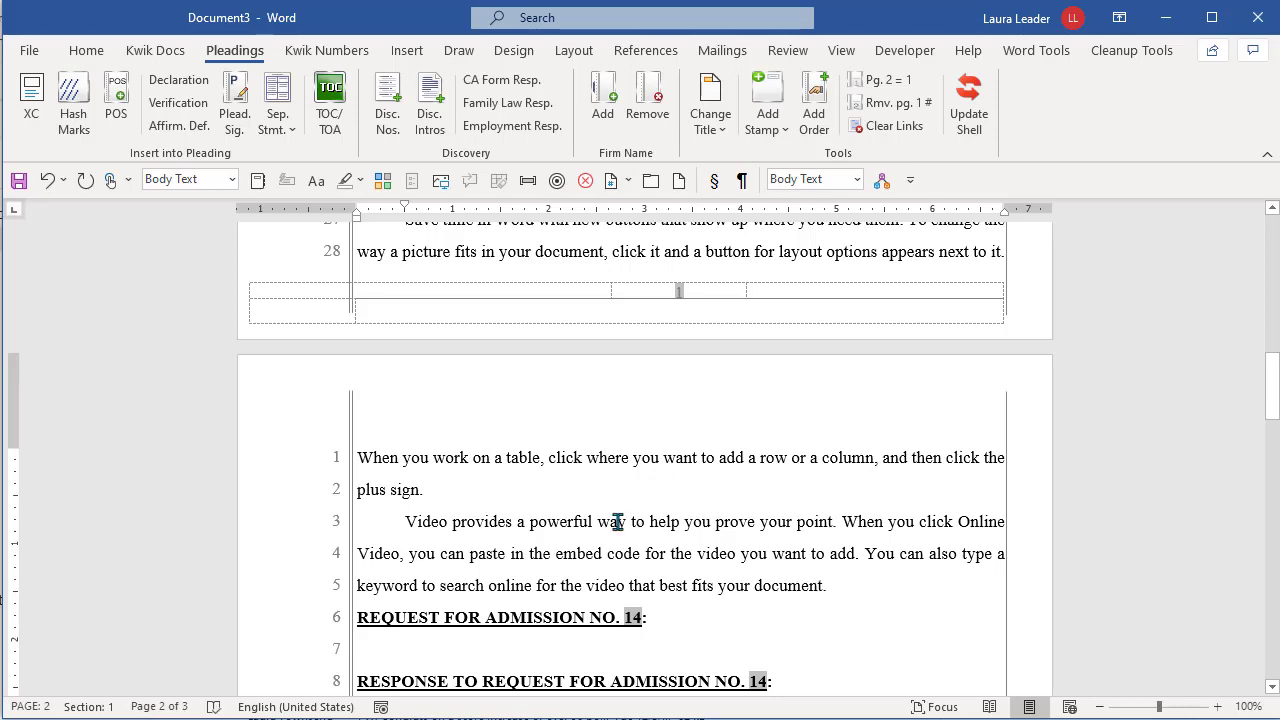
{"action": "scroll", "coordinate": [617, 521], "scroll_direction": "down", "scroll_amount": 4}
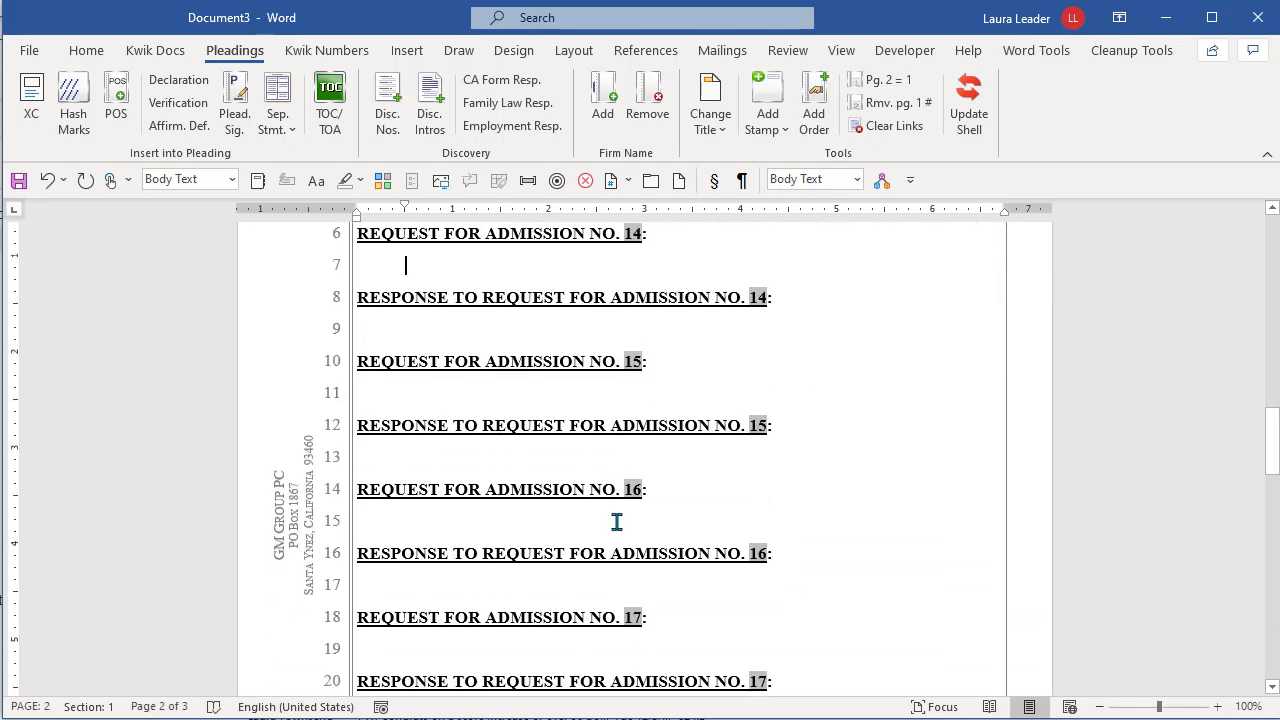
{"action": "scroll", "coordinate": [617, 521], "scroll_direction": "up", "scroll_amount": 1}
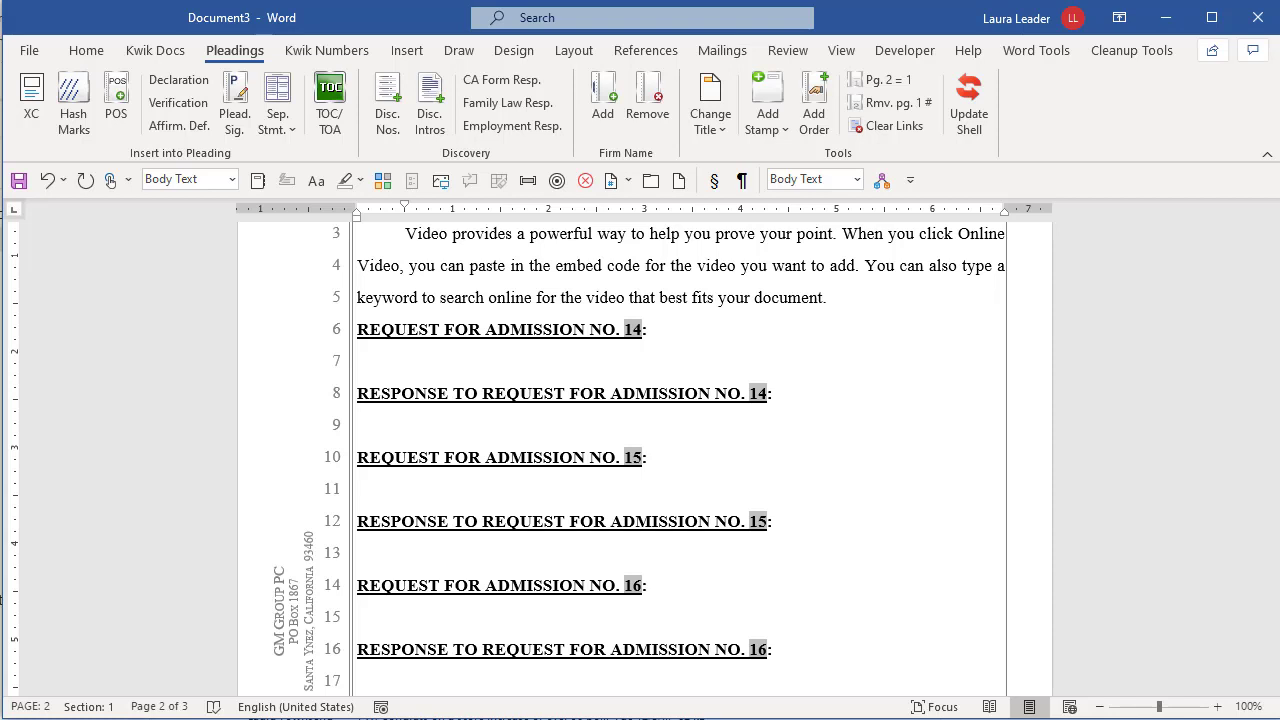
Step: Type 'What is your name?' under Request 14 and 'None of your business.' under its response
{"action": "type", "text": "What is your name"}
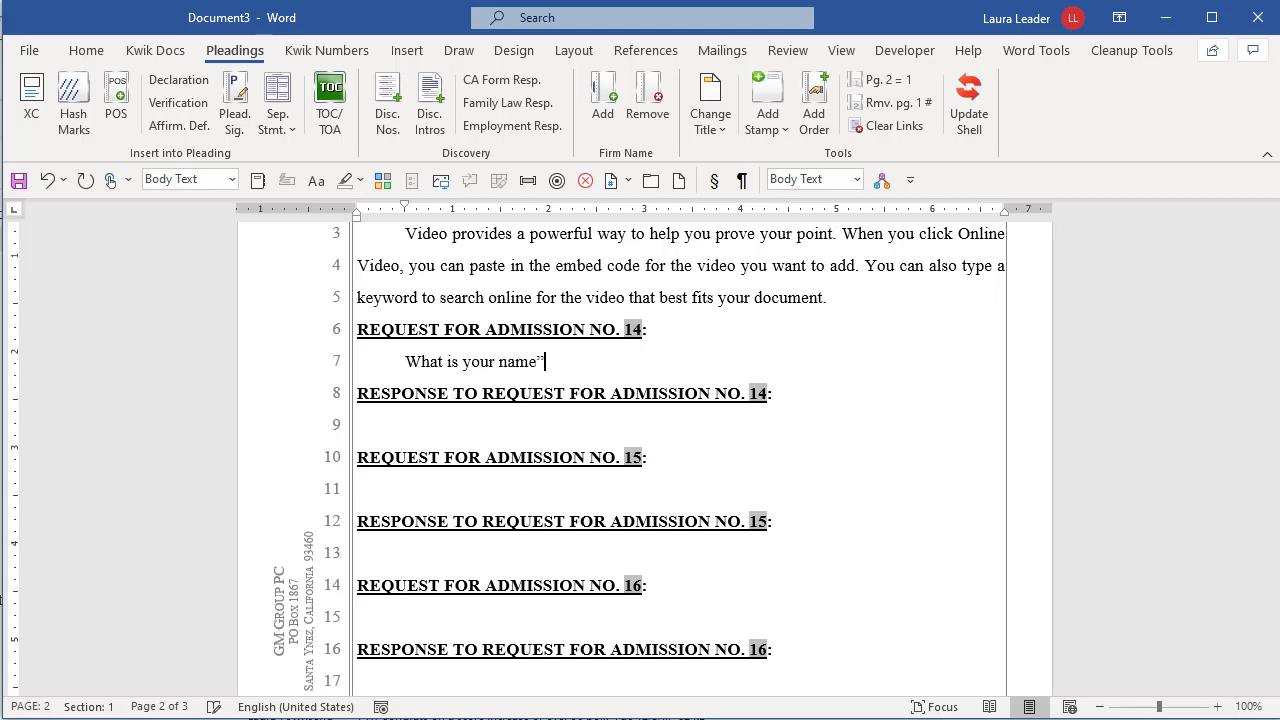
{"action": "type", "text": "?"}
{"action": "key", "text": "Down"}
{"action": "key", "text": "Down"}
{"action": "type", "text": "None of your business."}
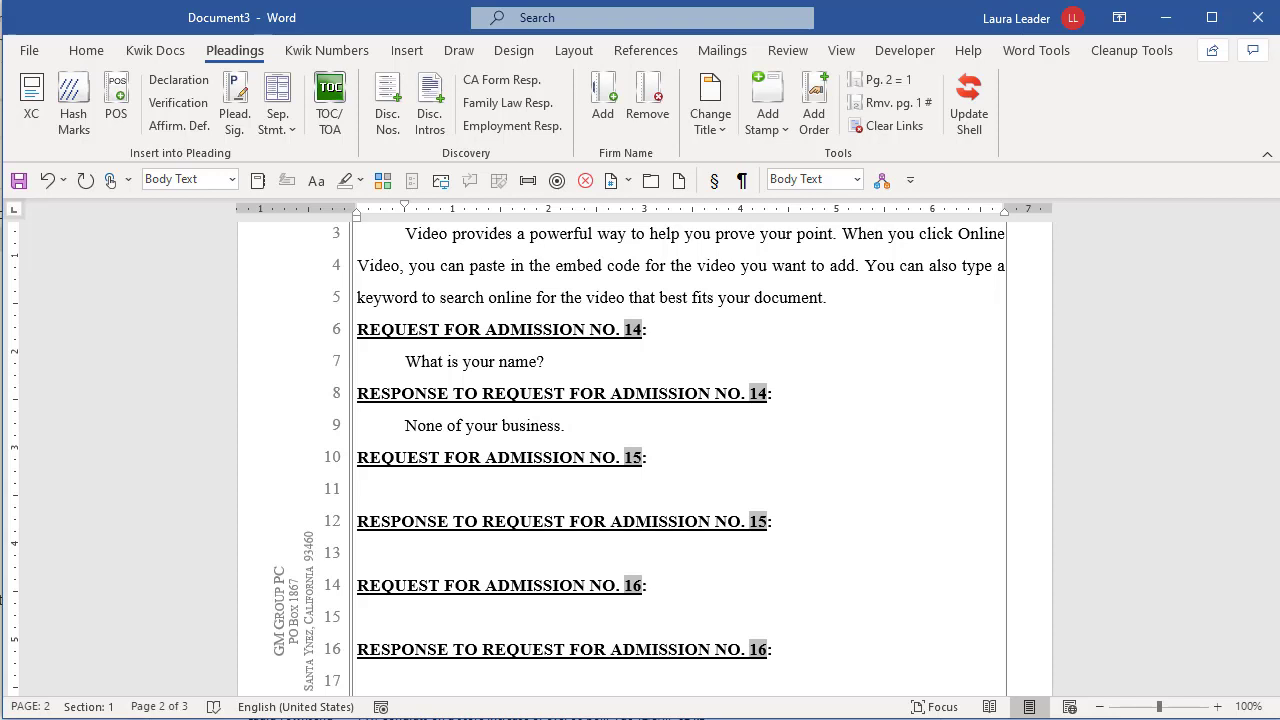
Step: Copy and paste 'None of your business.' until it appears six times in the response
{"action": "key", "text": "shift+End"}
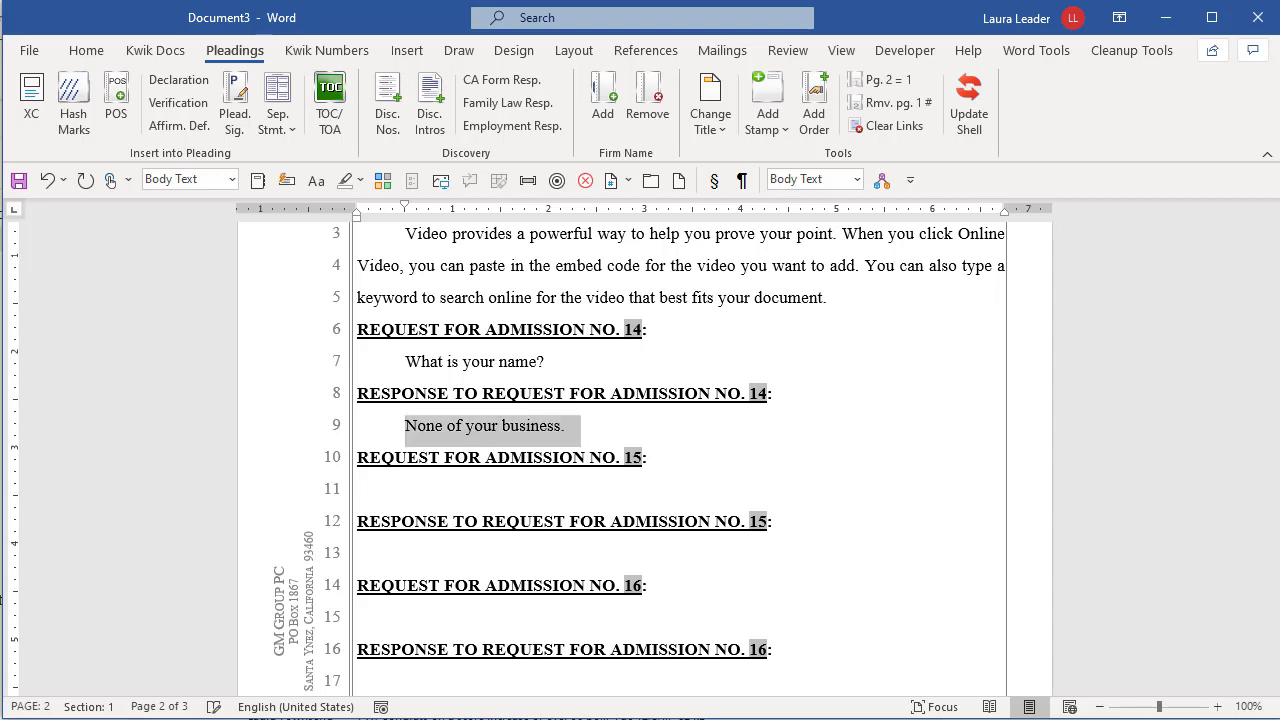
{"action": "key", "text": "End"}
{"action": "key", "text": "ctrl+v"}
{"action": "key", "text": "ctrl+v"}
{"action": "key", "text": "ctrl+v"}
{"action": "key", "text": "ctrl+v"}
{"action": "key", "text": "ctrl+v"}
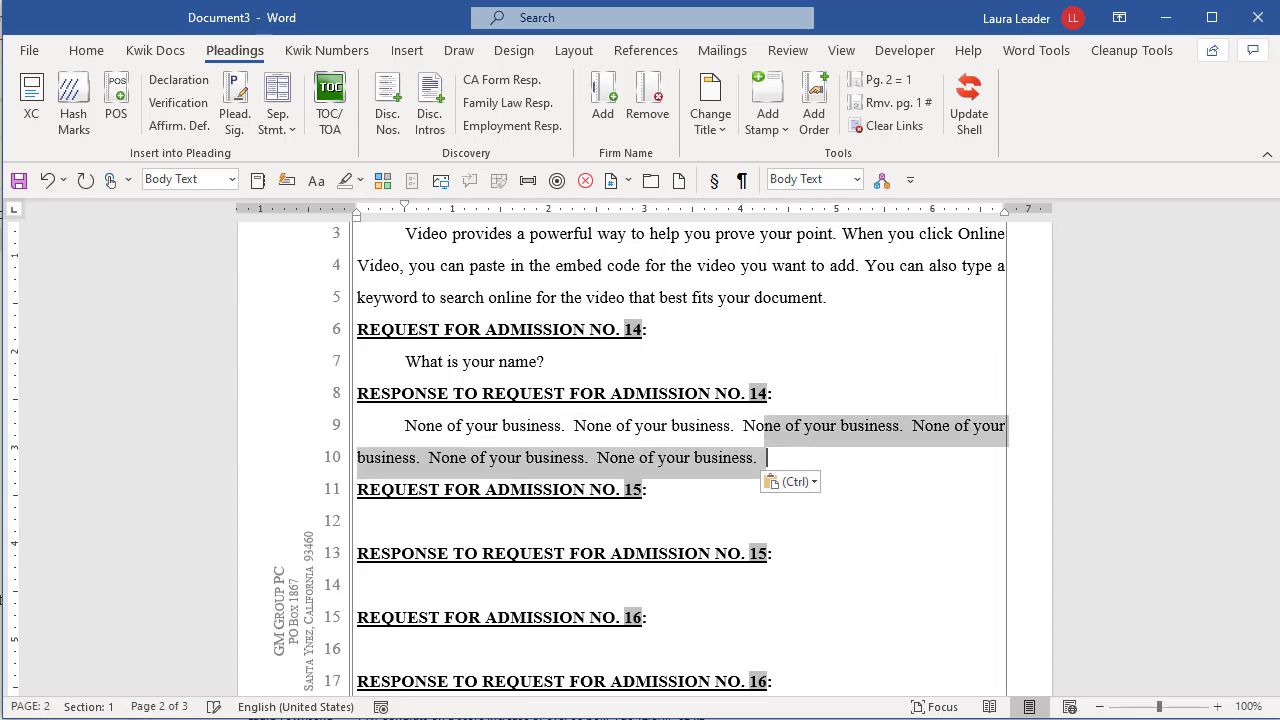
{"action": "key", "text": "ctrl"}
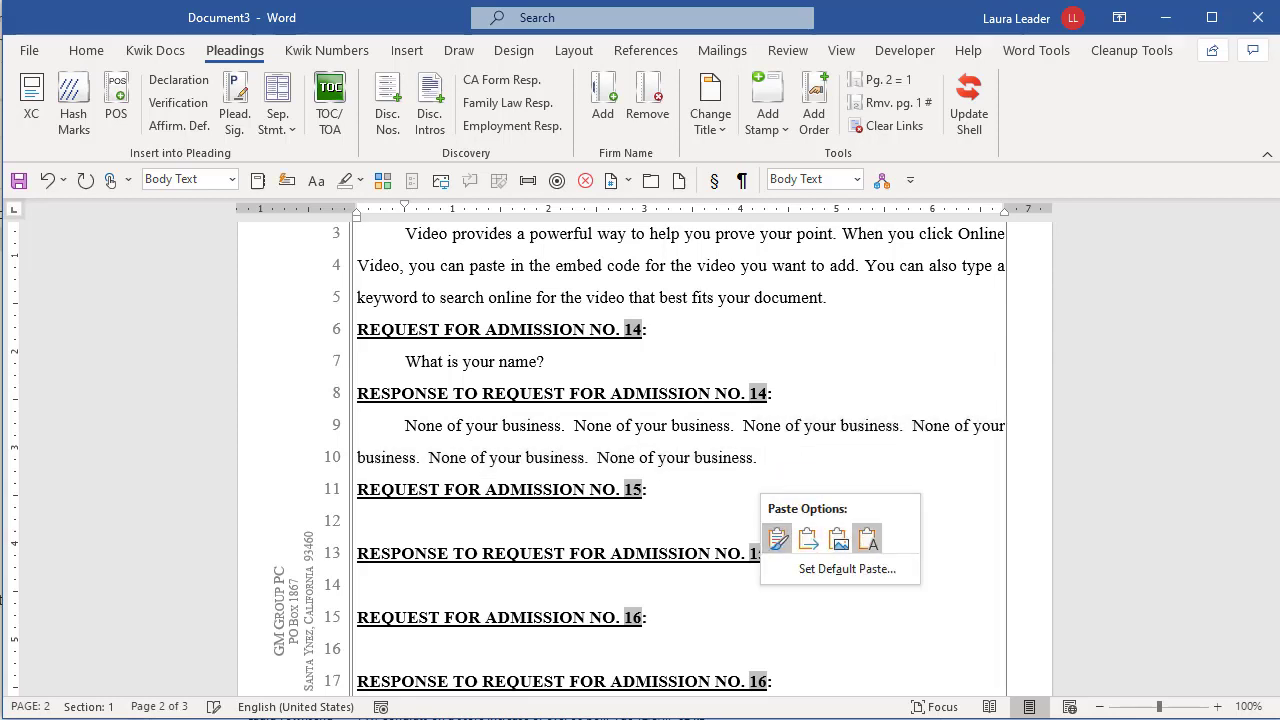
{"action": "key", "text": "Down"}
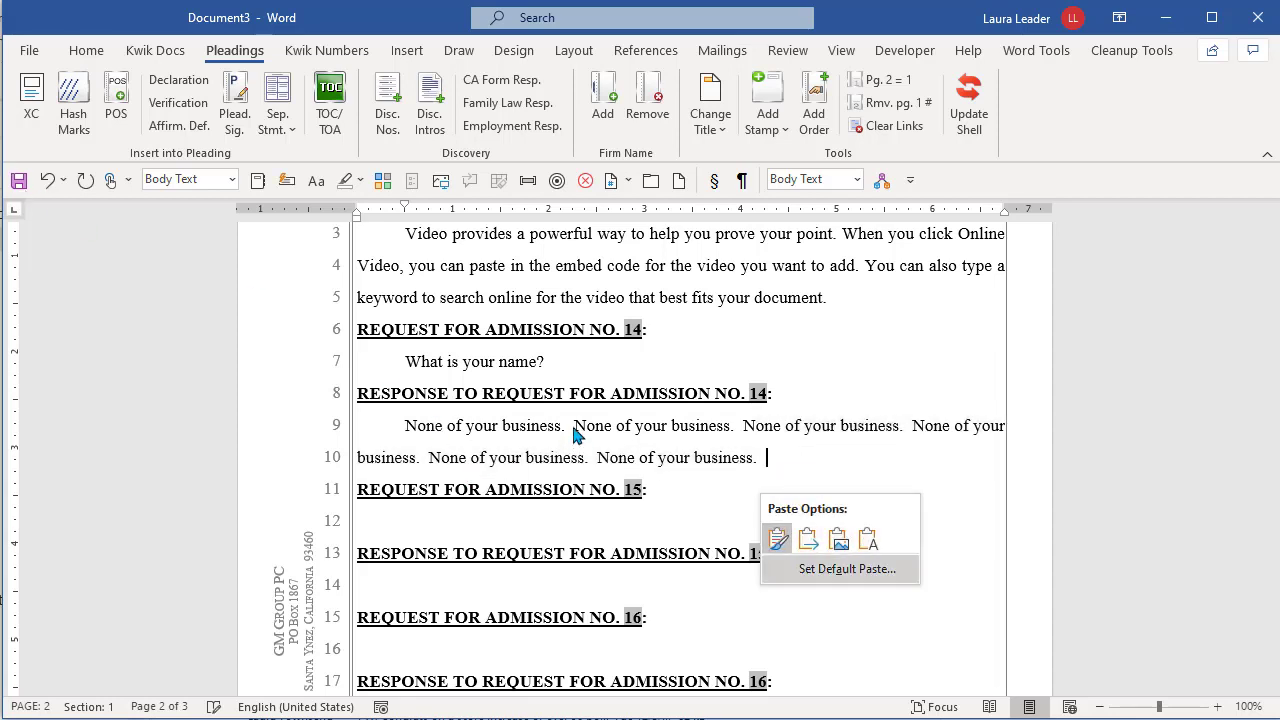
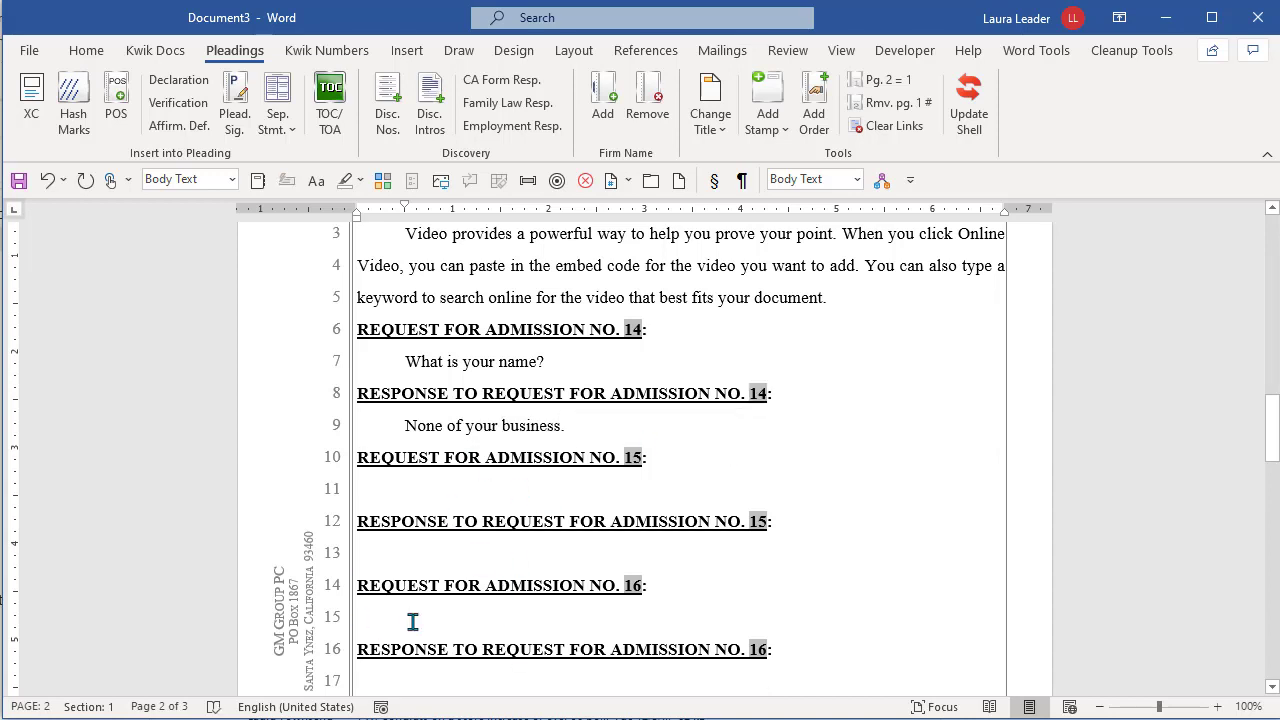
Step: Add a blank line below Response No. 18
{"action": "scroll", "coordinate": [429, 603], "scroll_direction": "down", "scroll_amount": 4}
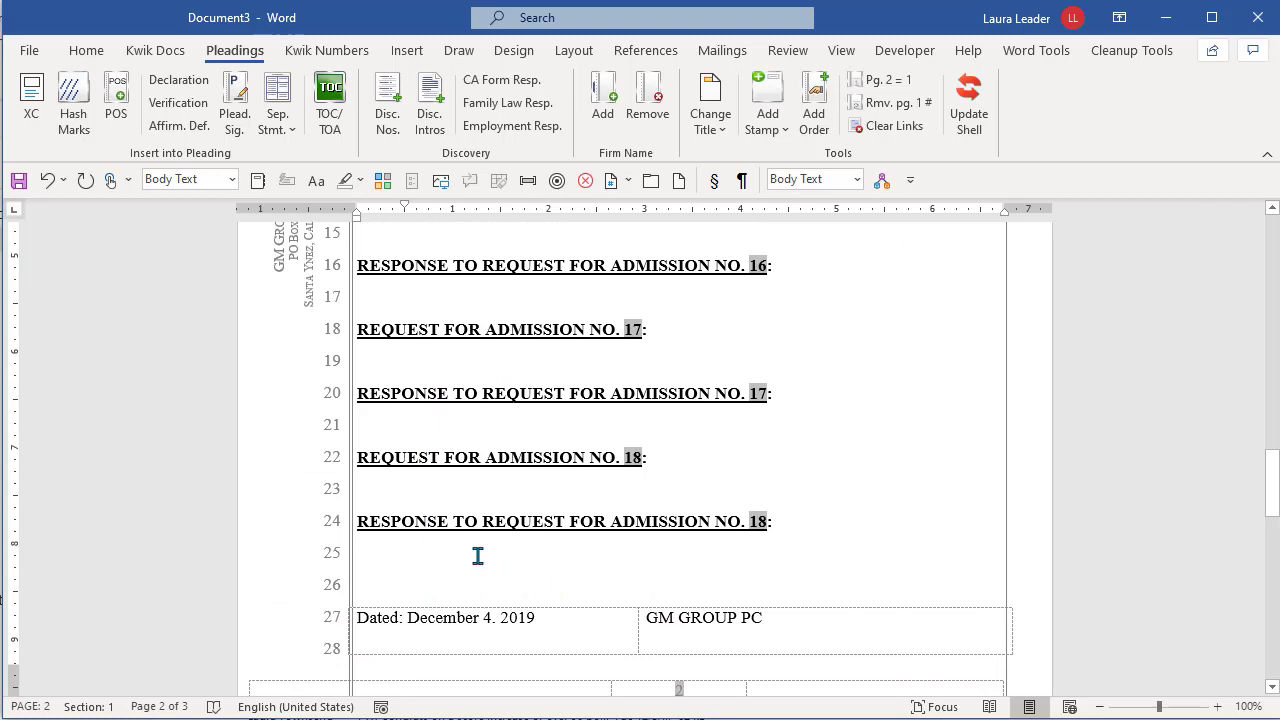
{"action": "left_click", "coordinate": [468, 553]}
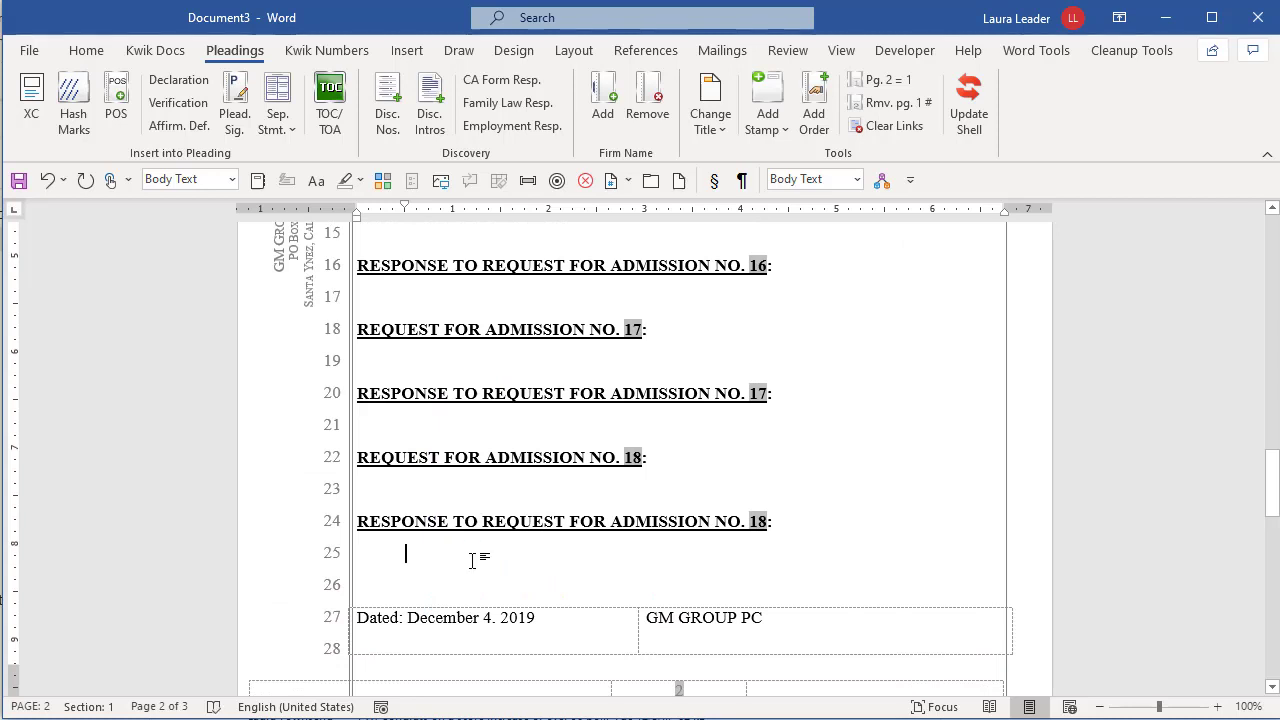
{"action": "key", "text": "Return"}
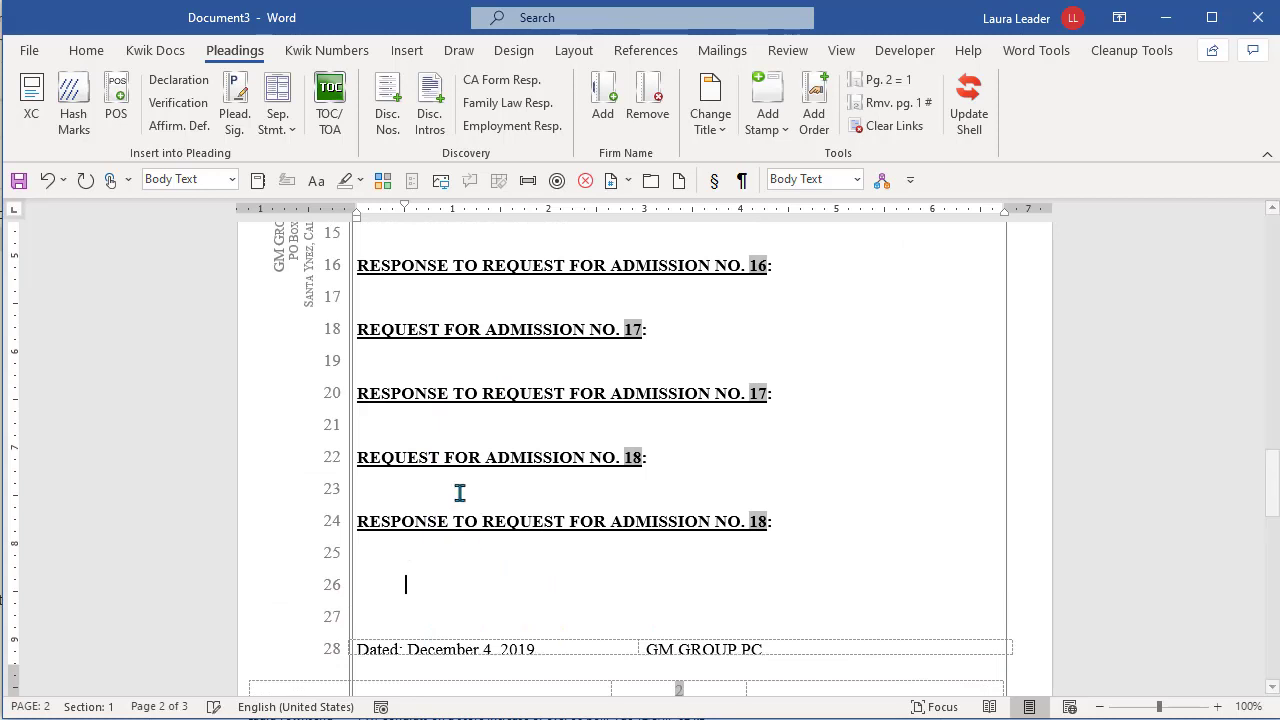
Step: Create 3 Request for Admission headings, each with a matching Response heading, via Disc. Nos
{"action": "left_click", "coordinate": [390, 100]}
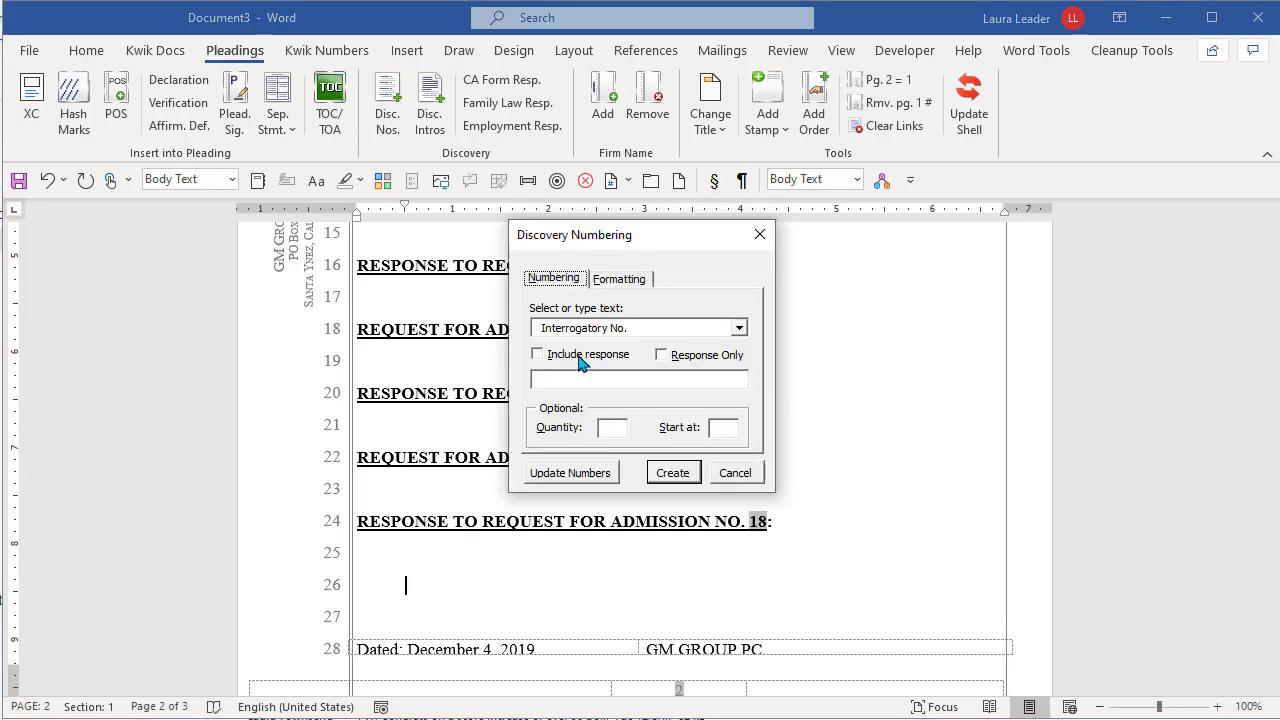
{"action": "left_click", "coordinate": [740, 330]}
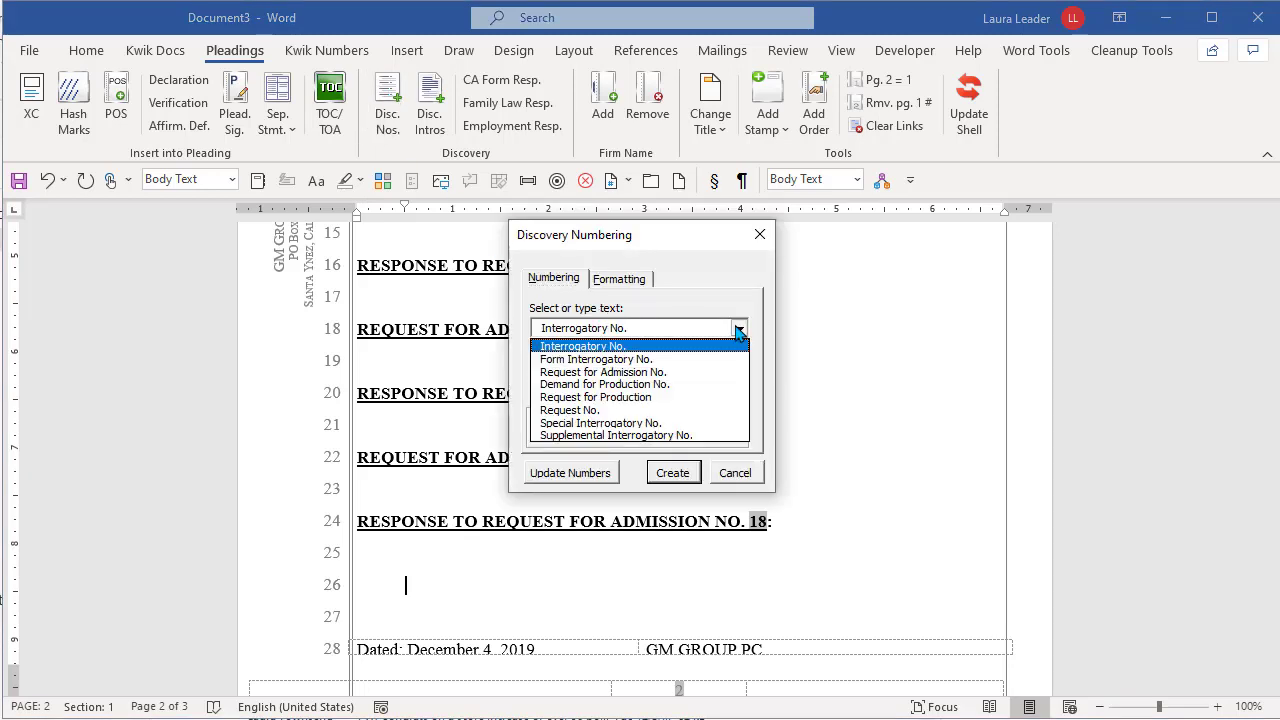
{"action": "left_click", "coordinate": [562, 372]}
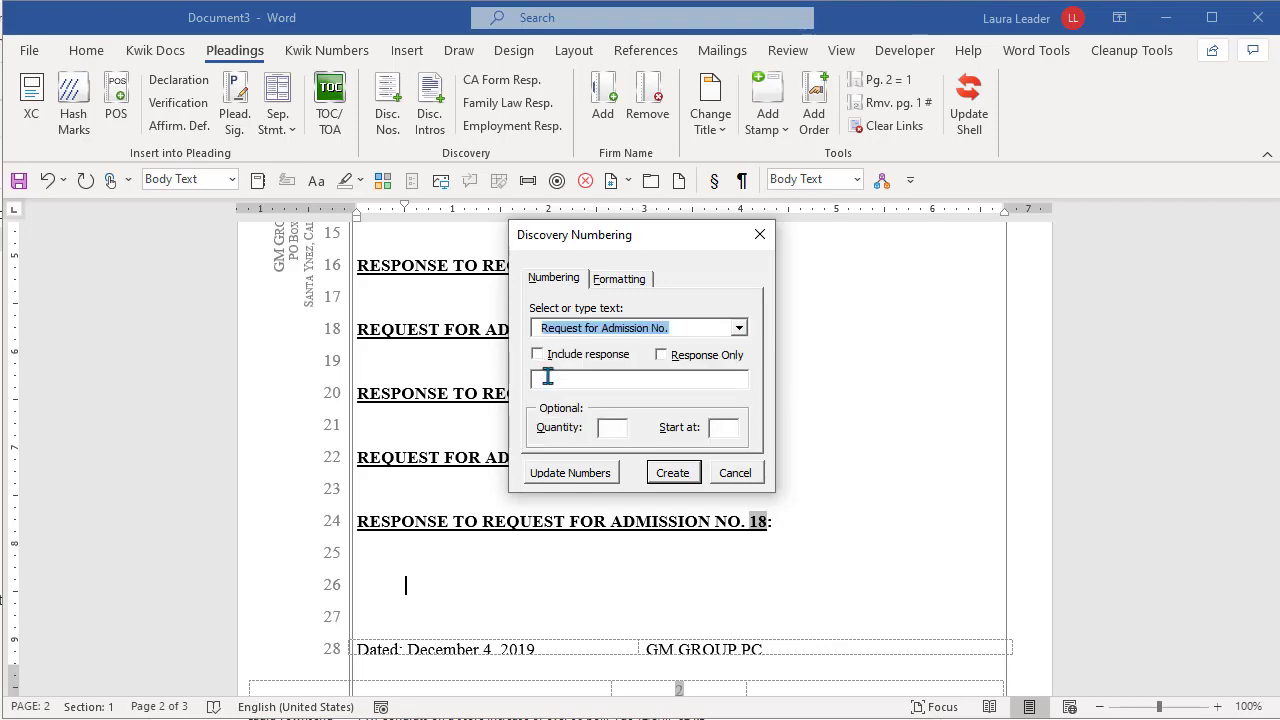
{"action": "left_click", "coordinate": [547, 357]}
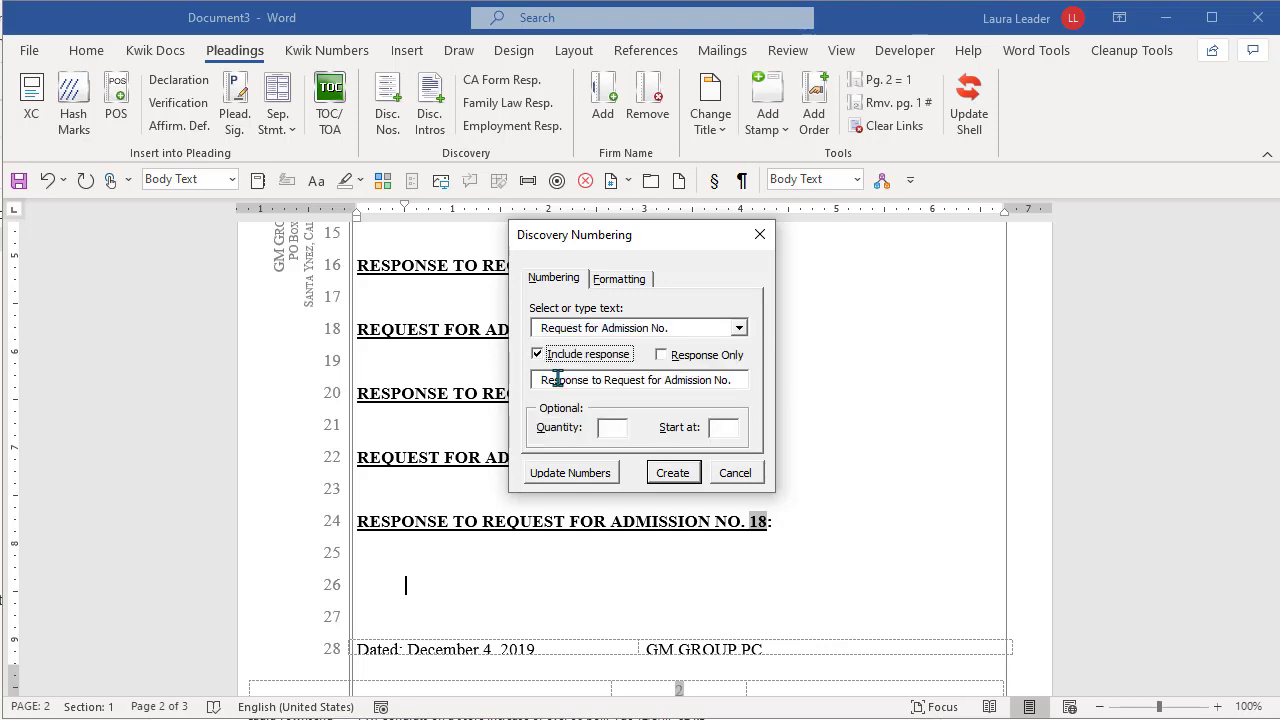
{"action": "left_click", "coordinate": [618, 432]}
{"action": "type", "text": "3"}
{"action": "left_click", "coordinate": [686, 482]}
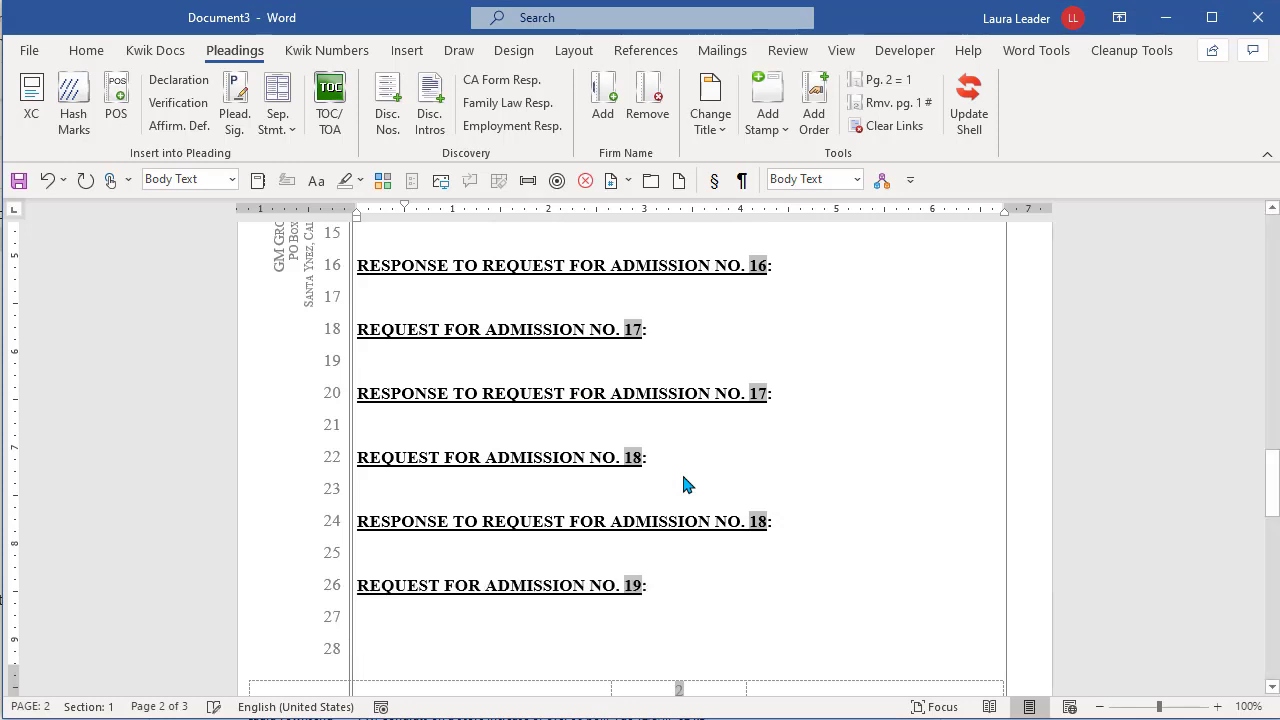
Step: Select the Request for Admission No. 14 block with its question and answer
{"action": "scroll", "coordinate": [686, 484], "scroll_direction": "up", "scroll_amount": 8}
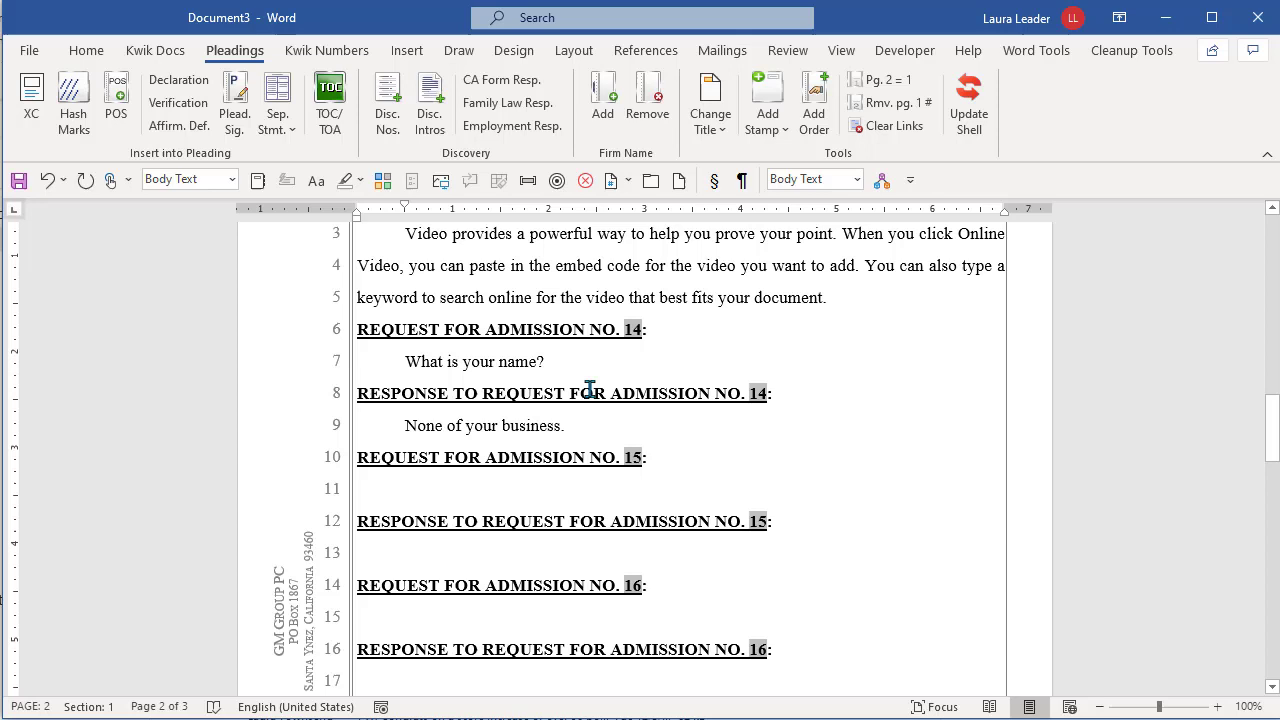
{"action": "left_click", "coordinate": [632, 333]}
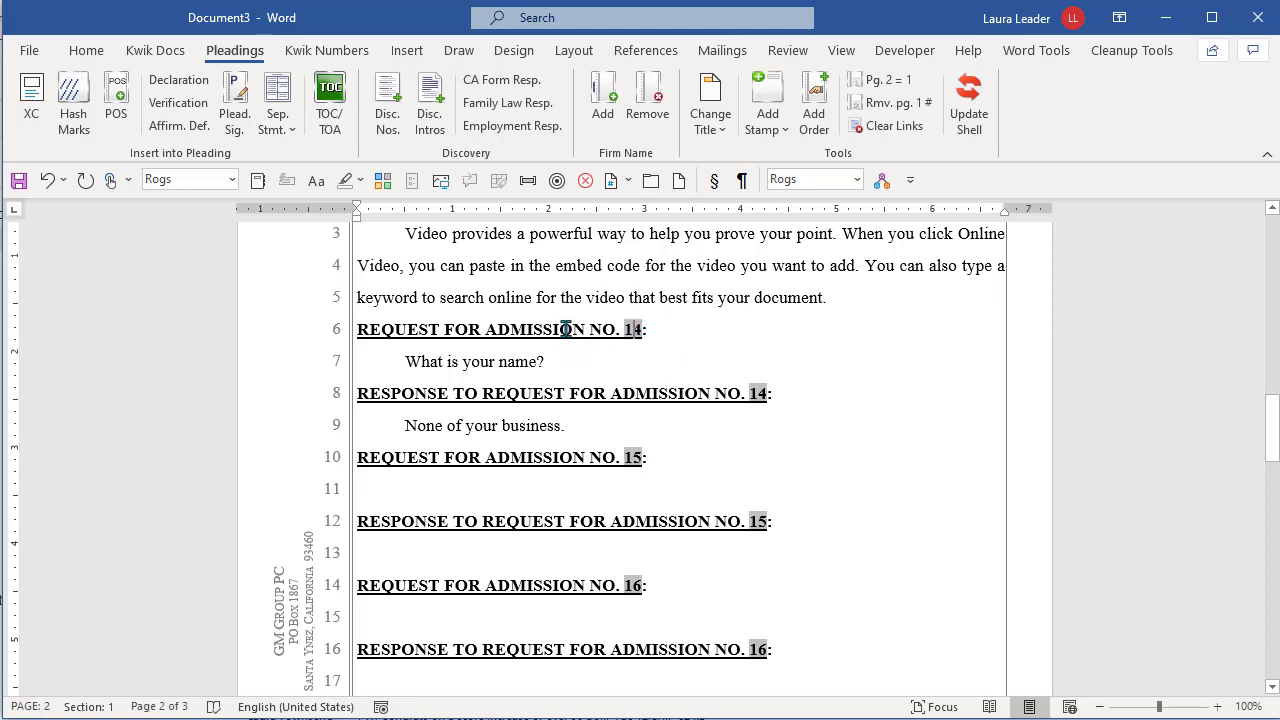
{"action": "left_click_drag", "start_coordinate": [355, 336], "coordinate": [789, 419]}
{"action": "key", "text": "ctrl+c"}
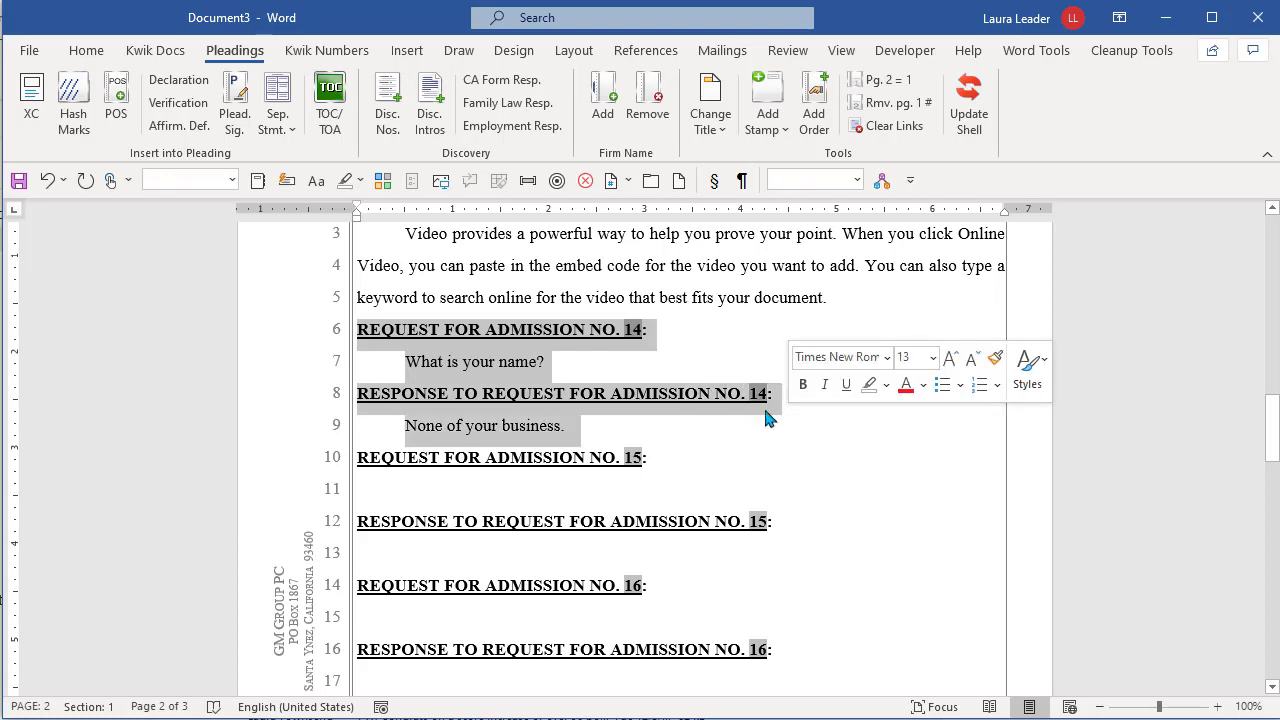
{"action": "left_click", "coordinate": [766, 416]}
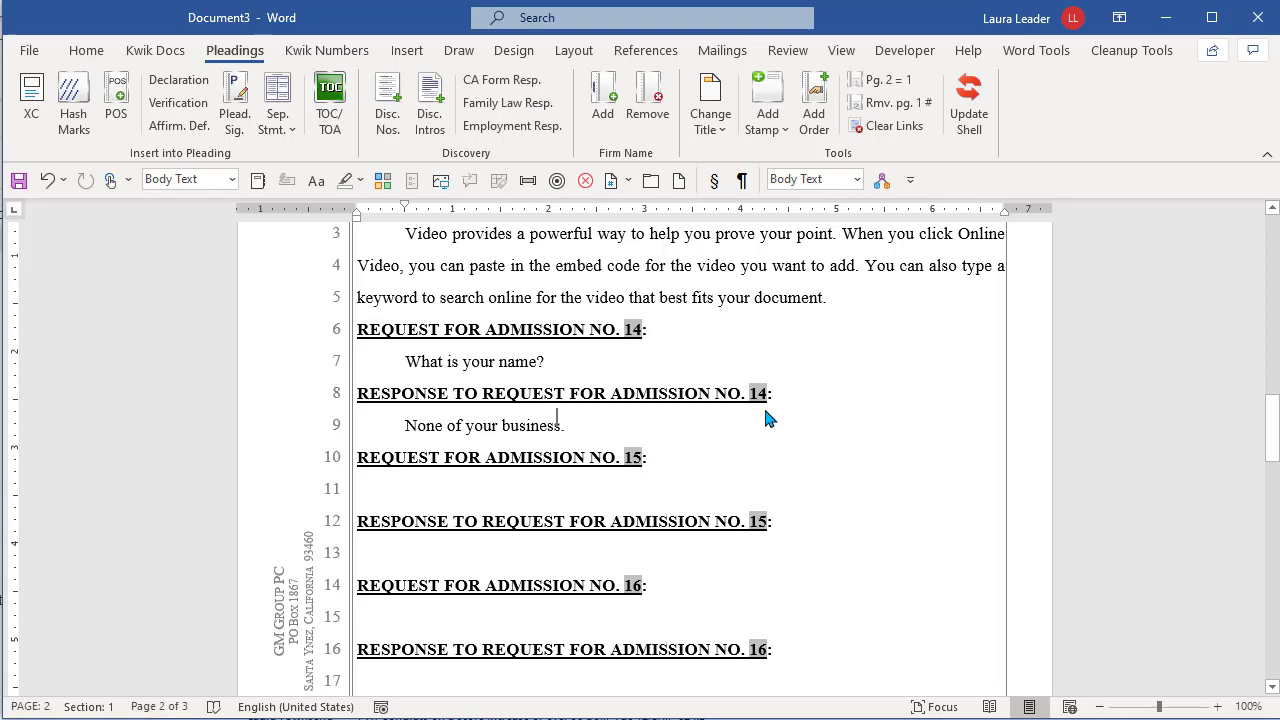
Step: Paste the No. 14 block on a new line after Response No. 21, above the signature
{"action": "key", "text": "ctrl+End"}
{"action": "key", "text": "Up"}
{"action": "key", "text": "Up"}
{"action": "key", "text": "Up"}
{"action": "key", "text": "Up"}
{"action": "key", "text": "Up"}
{"action": "key", "text": "Up"}
{"action": "key", "text": "Up"}
{"action": "key", "text": "Up"}
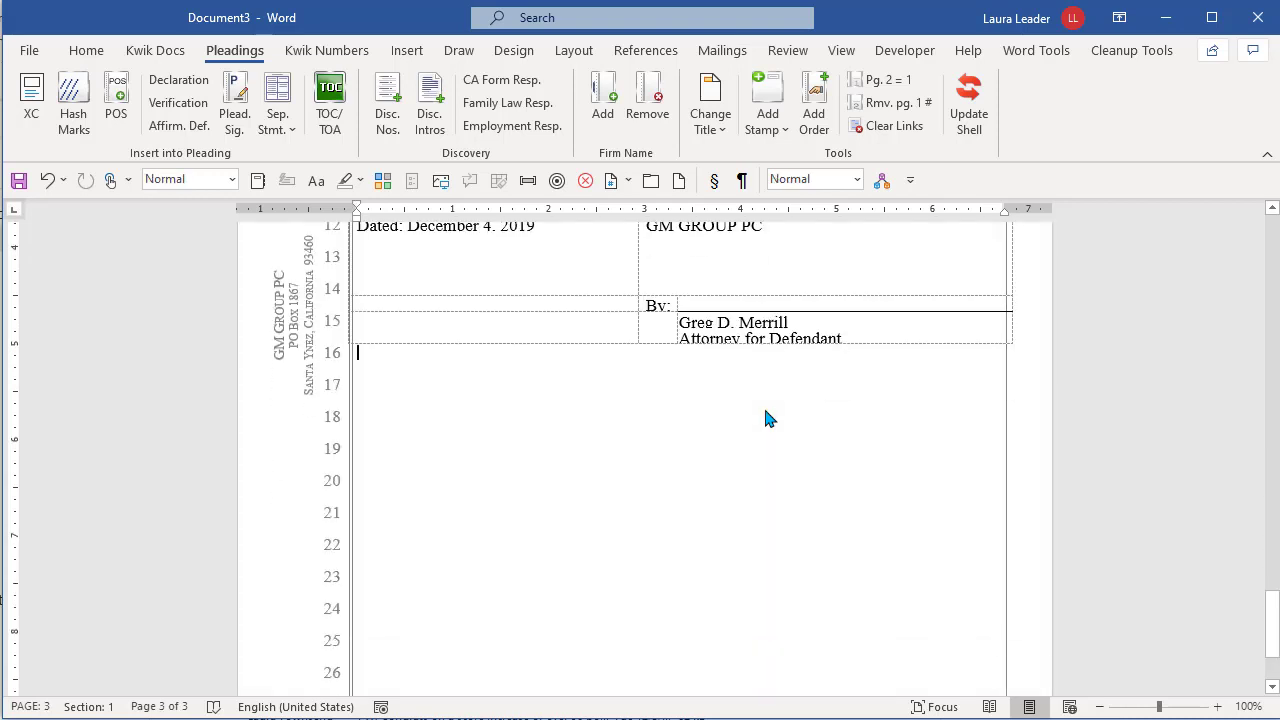
{"action": "key", "text": "Down"}
{"action": "key", "text": "Down"}
{"action": "key", "text": "Down"}
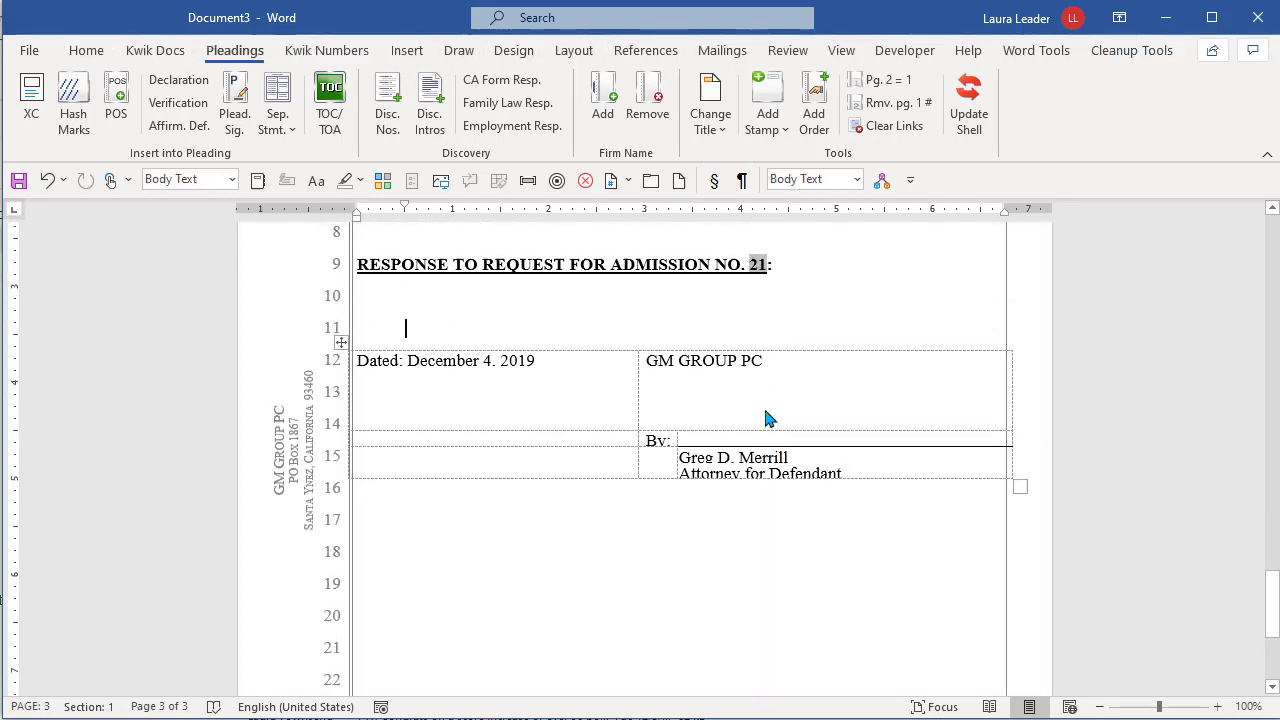
{"action": "key", "text": "Return"}
{"action": "key", "text": "Return"}
{"action": "key", "text": "Return"}
{"action": "key", "text": "Return"}
{"action": "key", "text": "Up"}
{"action": "key", "text": "Up"}
{"action": "key", "text": "Up"}
{"action": "key", "text": "Up"}
{"action": "key", "text": "Up"}
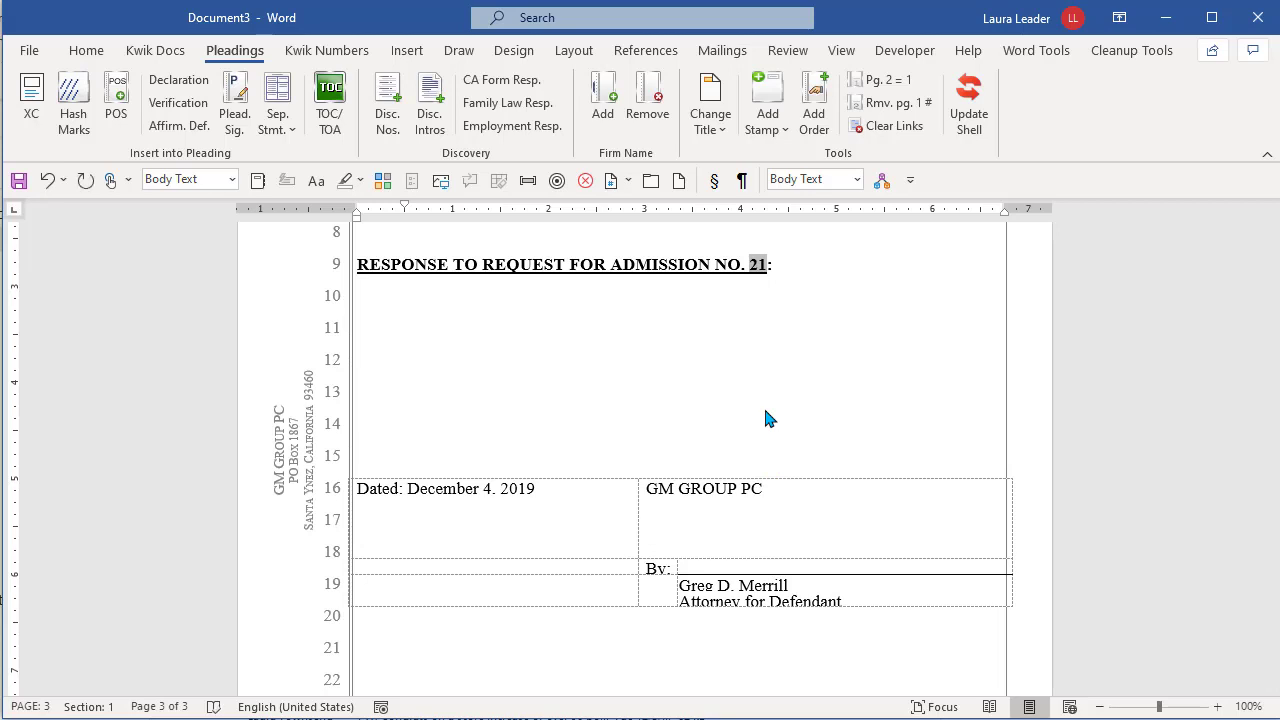
{"action": "key", "text": "ctrl+v"}
{"action": "key", "text": "ctrl+v"}
{"action": "key", "text": "ctrl+v"}
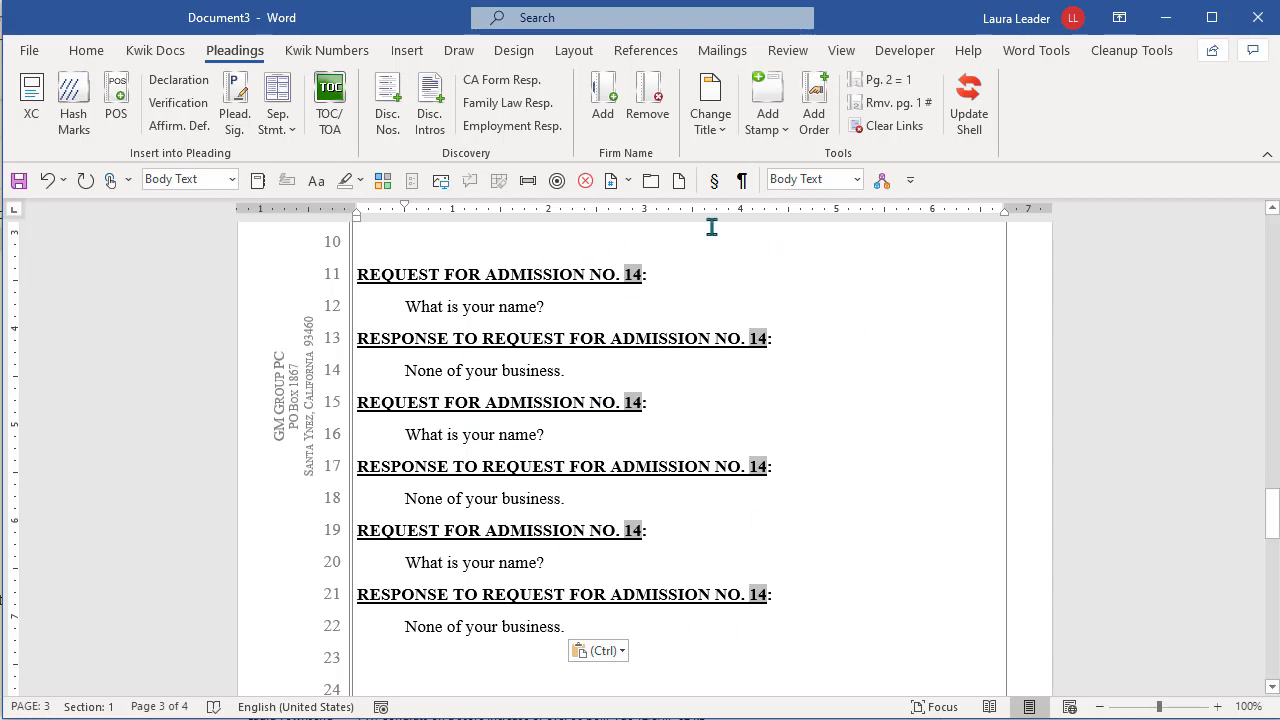
Step: Run Disc. Nos. Update Numbers so the admission headings renumber sequentially 17 through 21
{"action": "left_click", "coordinate": [381, 119]}
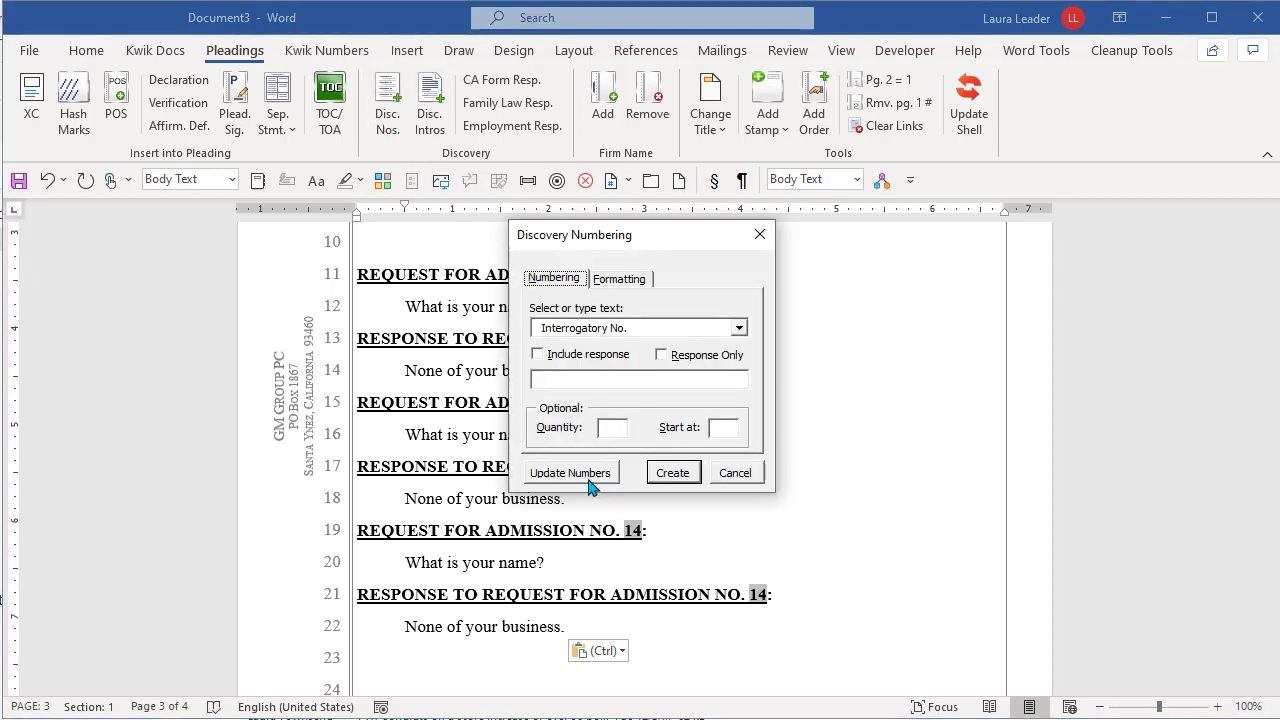
{"action": "left_click", "coordinate": [588, 474]}
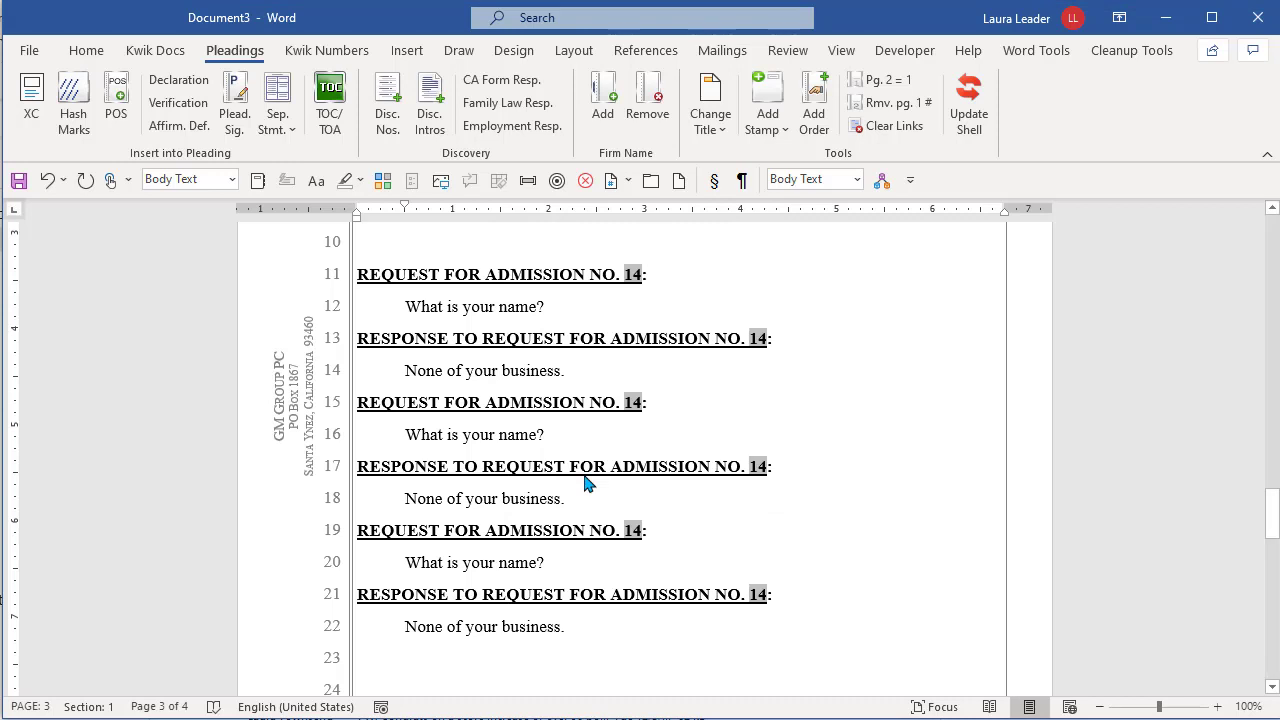
{"action": "left_click", "coordinate": [632, 274]}
{"action": "scroll", "coordinate": [583, 530], "scroll_direction": "up", "scroll_amount": 7}
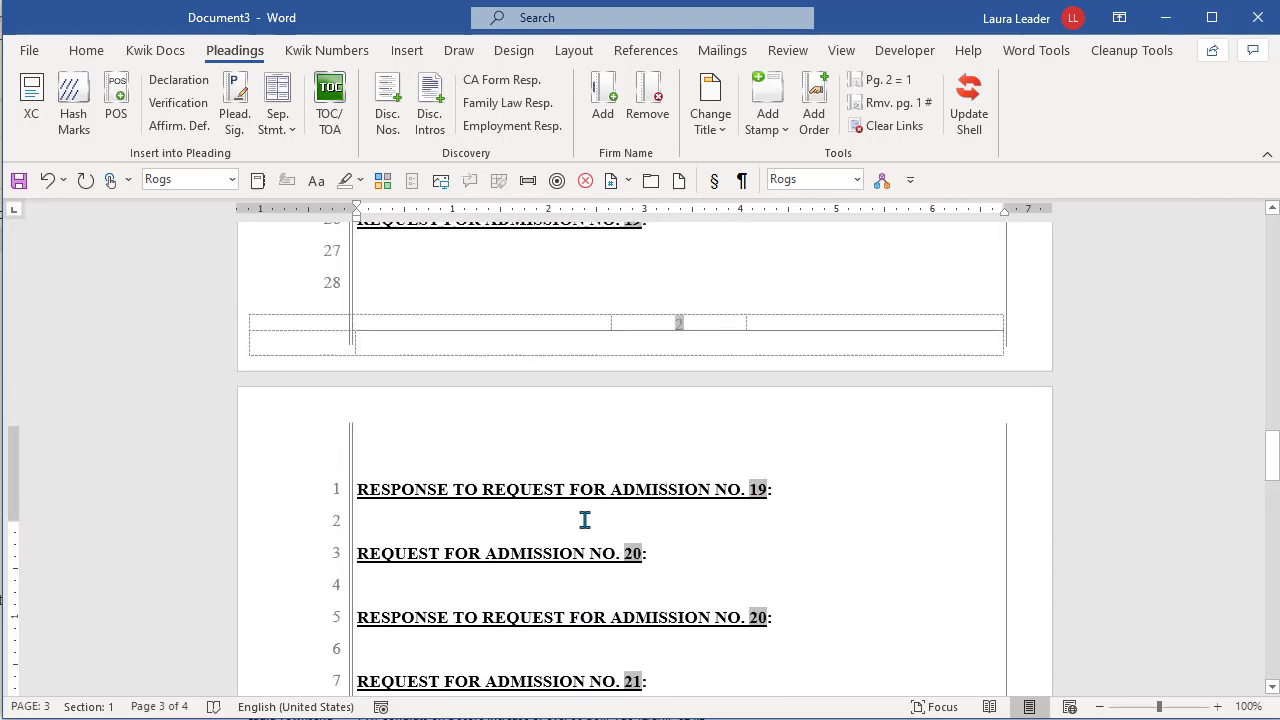
{"action": "scroll", "coordinate": [584, 519], "scroll_direction": "up", "scroll_amount": 3}
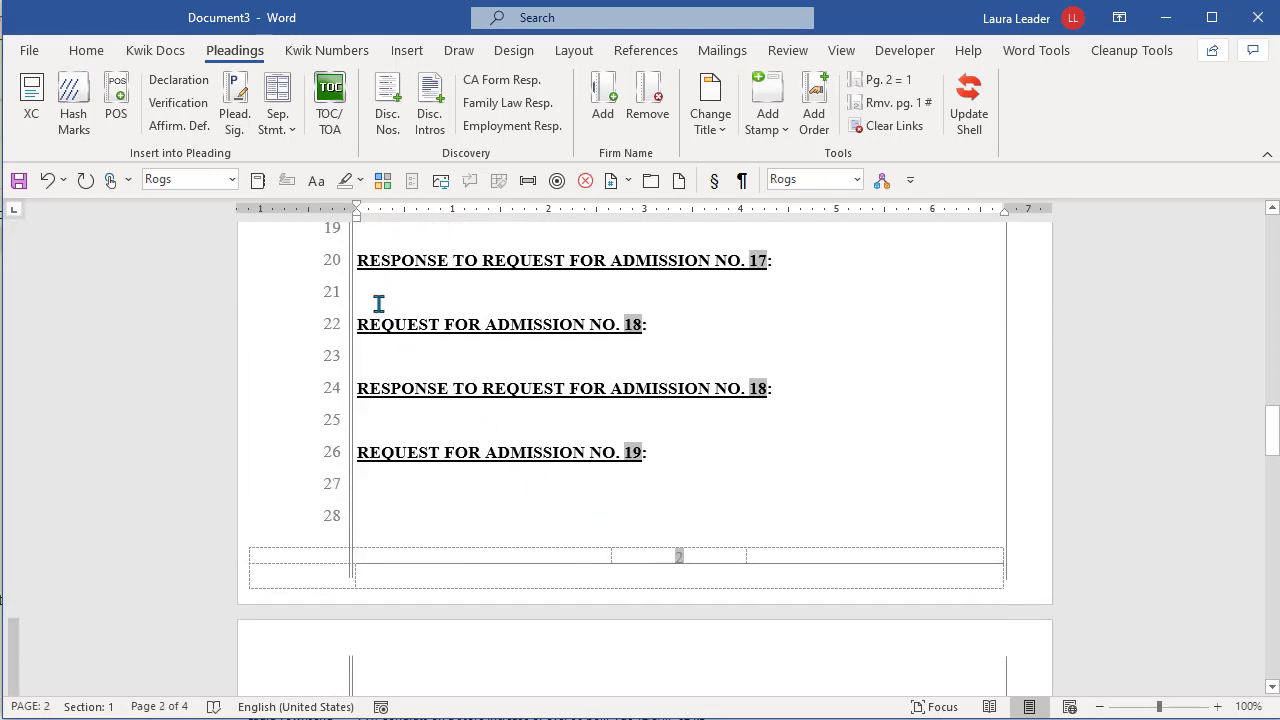
Step: Answer Response No. 18 with 'I refuse to answer. Nice try.' and select that whole block
{"action": "left_click_drag", "start_coordinate": [358, 324], "coordinate": [409, 428]}
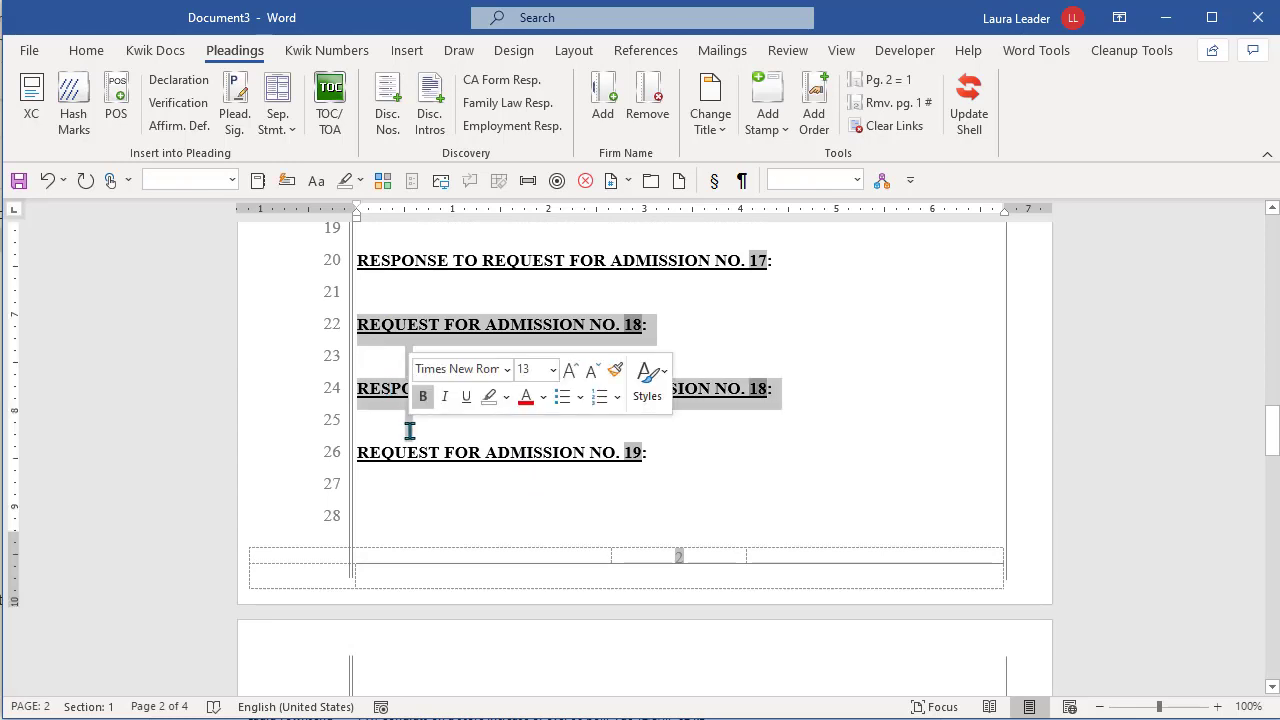
{"action": "left_click", "coordinate": [421, 430]}
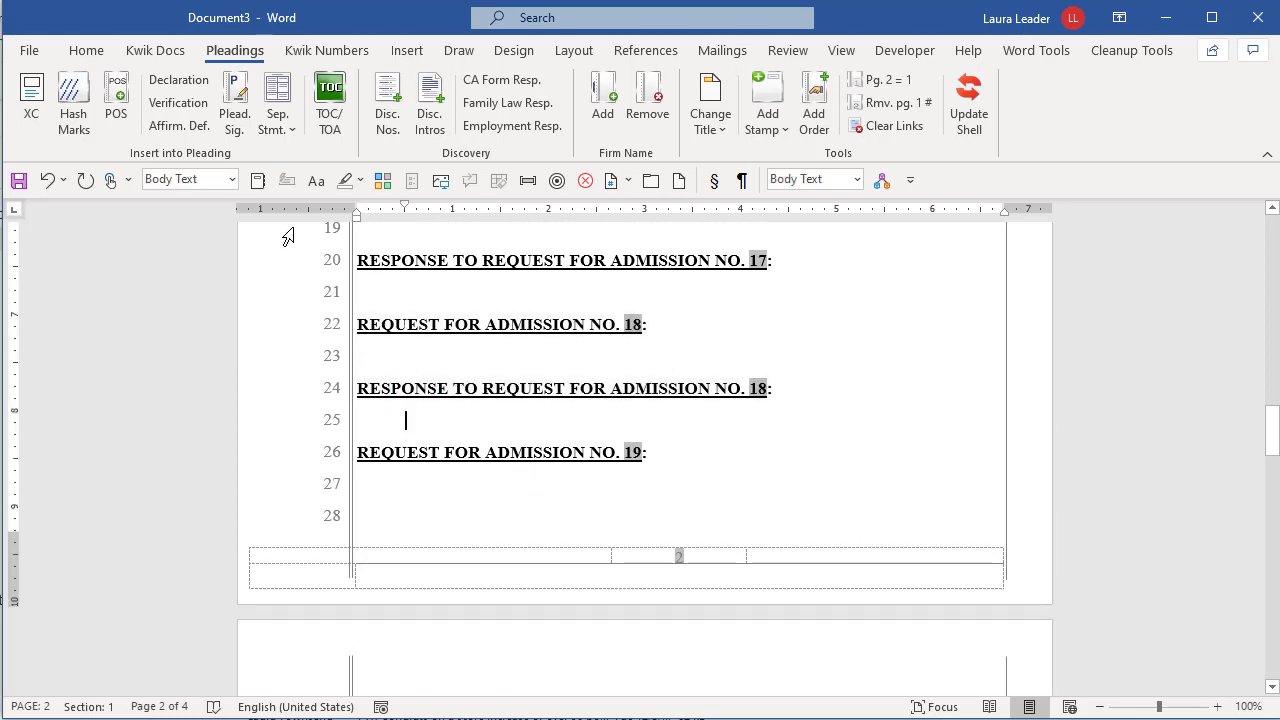
{"action": "type", "text": "I refuse to answer.  Nice try."}
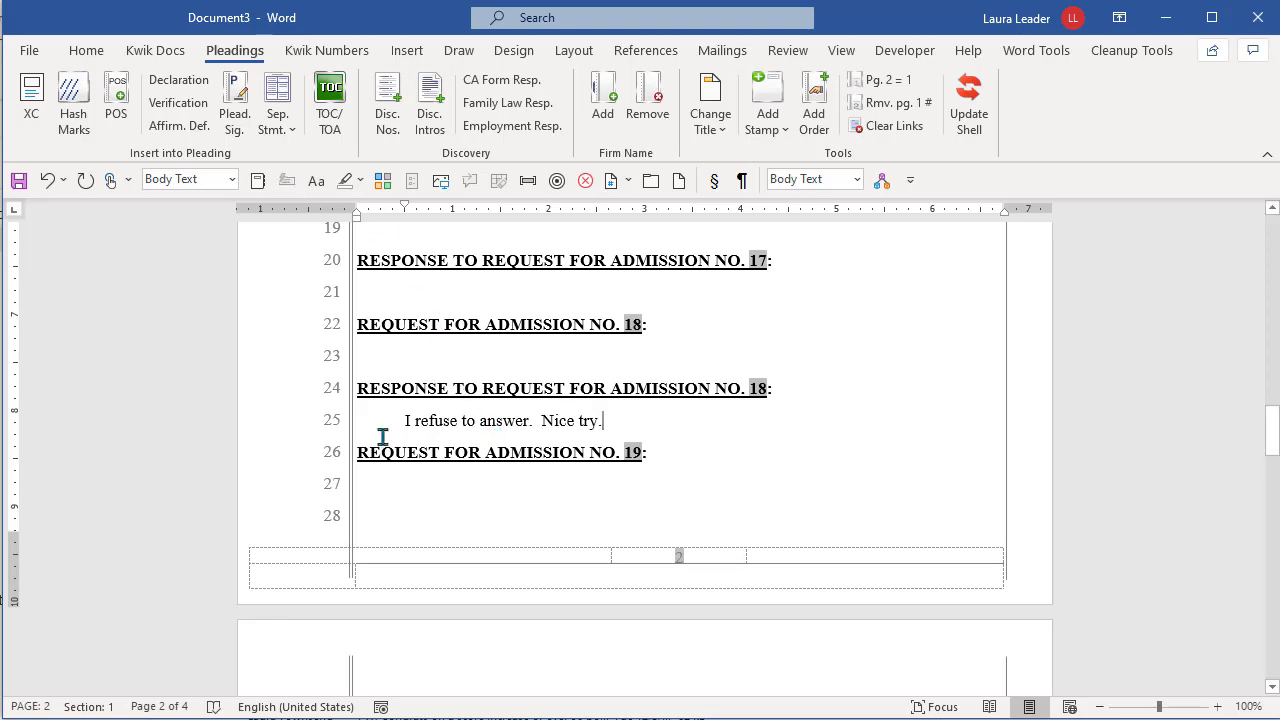
{"action": "left_click_drag", "start_coordinate": [360, 337], "coordinate": [651, 429]}
{"action": "key", "text": "ctrl+c"}
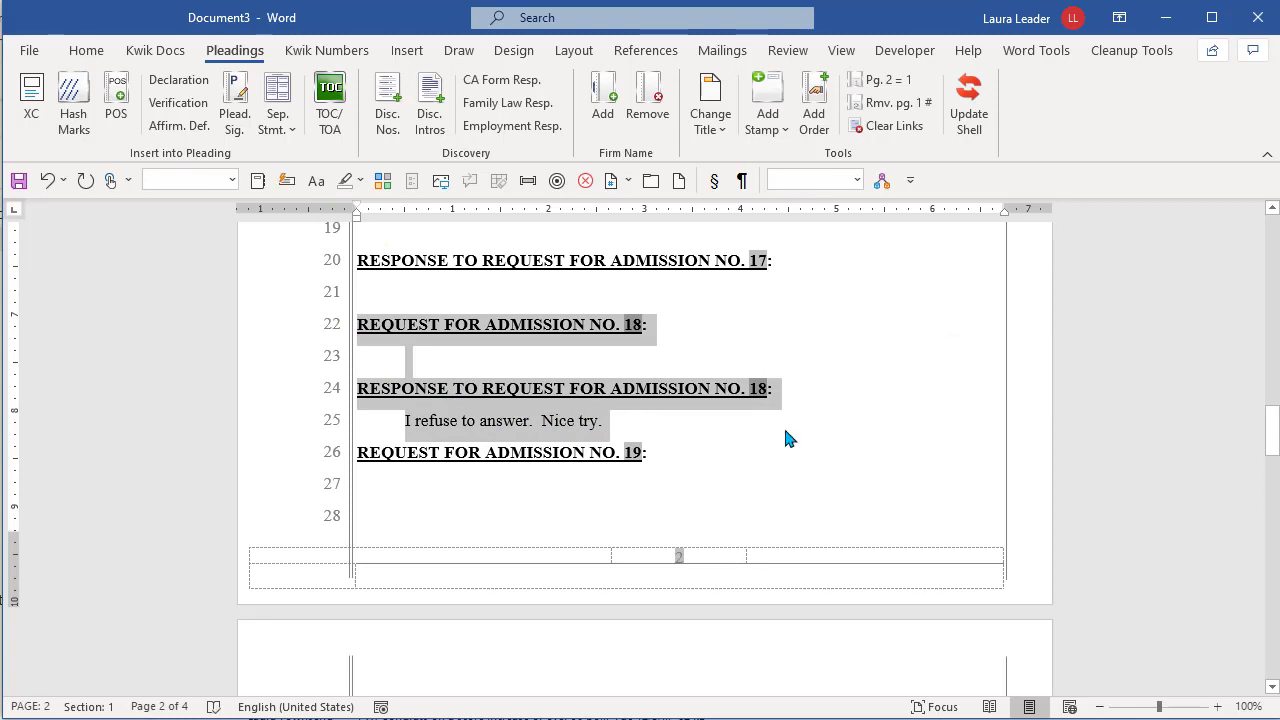
{"action": "scroll", "coordinate": [607, 486], "scroll_direction": "down", "scroll_amount": 5}
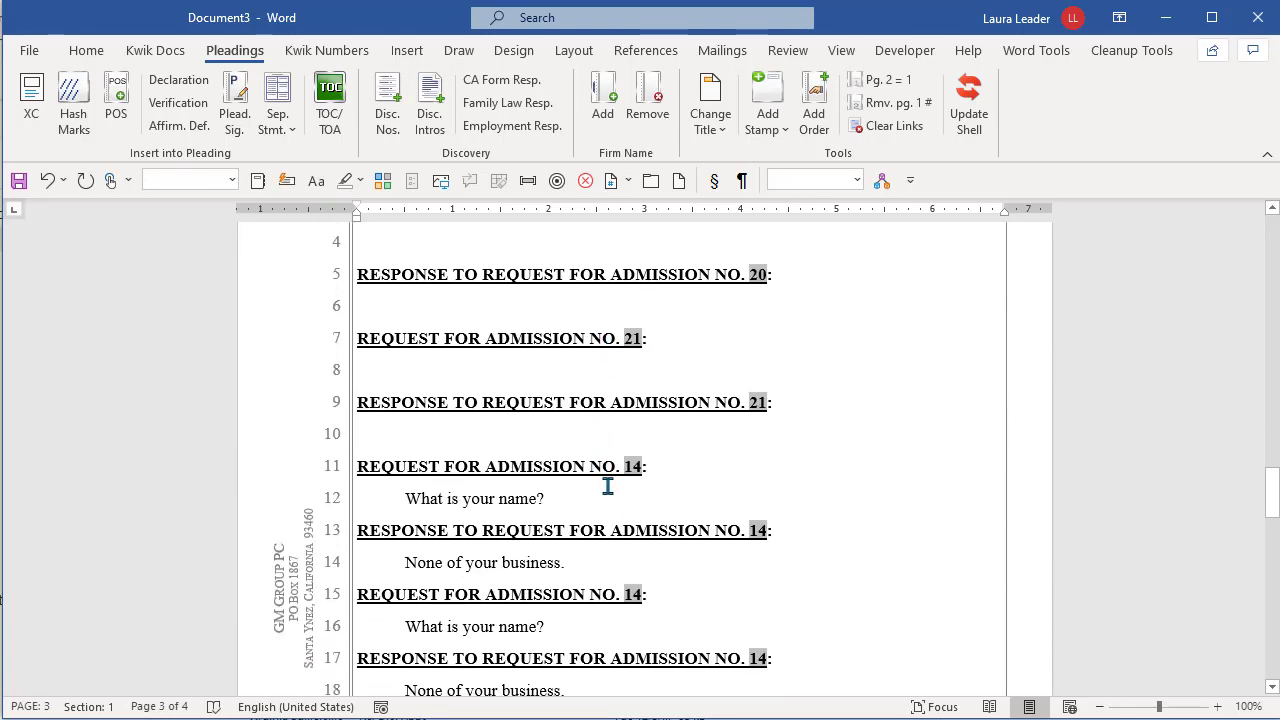
Step: Delete the leftover sample requests on page 3 and paste four copies of the RFA 18 block
{"action": "mouse_move", "coordinate": [423, 465]}
{"action": "left_mouse_down"}
{"action": "mouse_move", "coordinate": [540, 567]}
{"action": "mouse_move", "coordinate": [537, 471]}
{"action": "left_mouse_up"}
{"action": "scroll", "coordinate": [540, 567], "scroll_direction": "down", "scroll_amount": 4}
{"action": "key", "text": "Delete"}
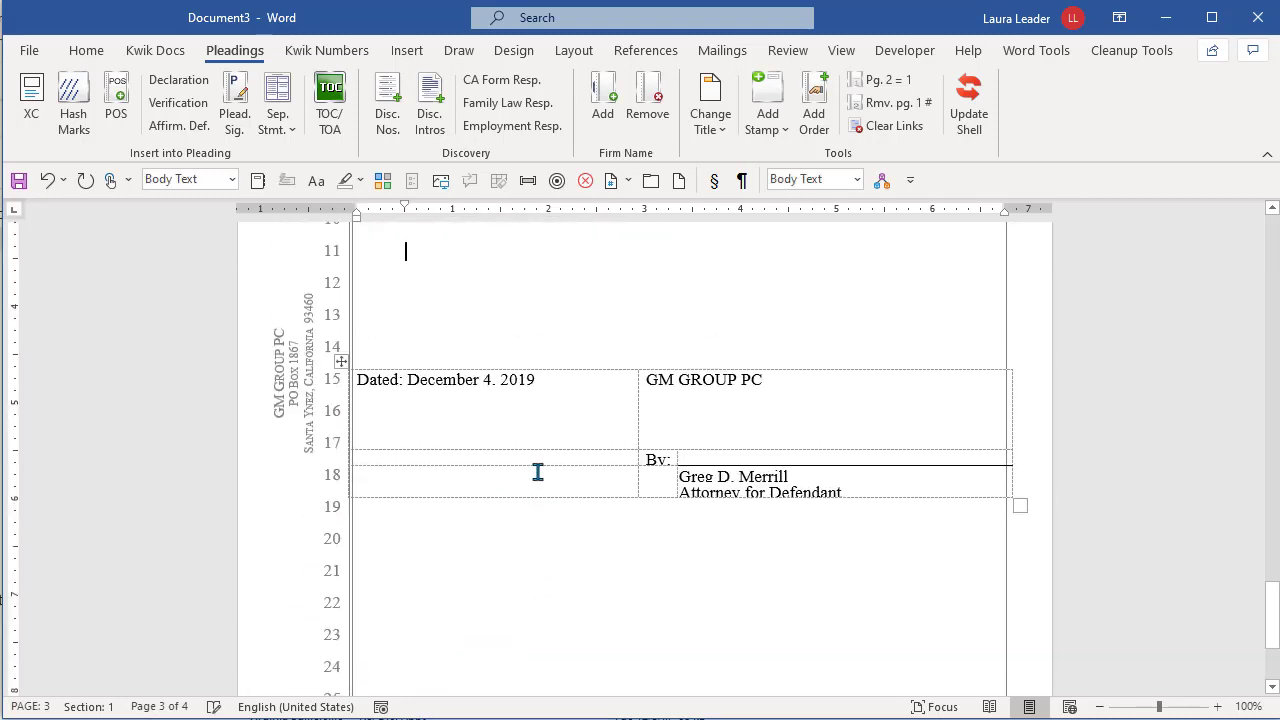
{"action": "scroll", "coordinate": [535, 500], "scroll_direction": "up", "scroll_amount": 2}
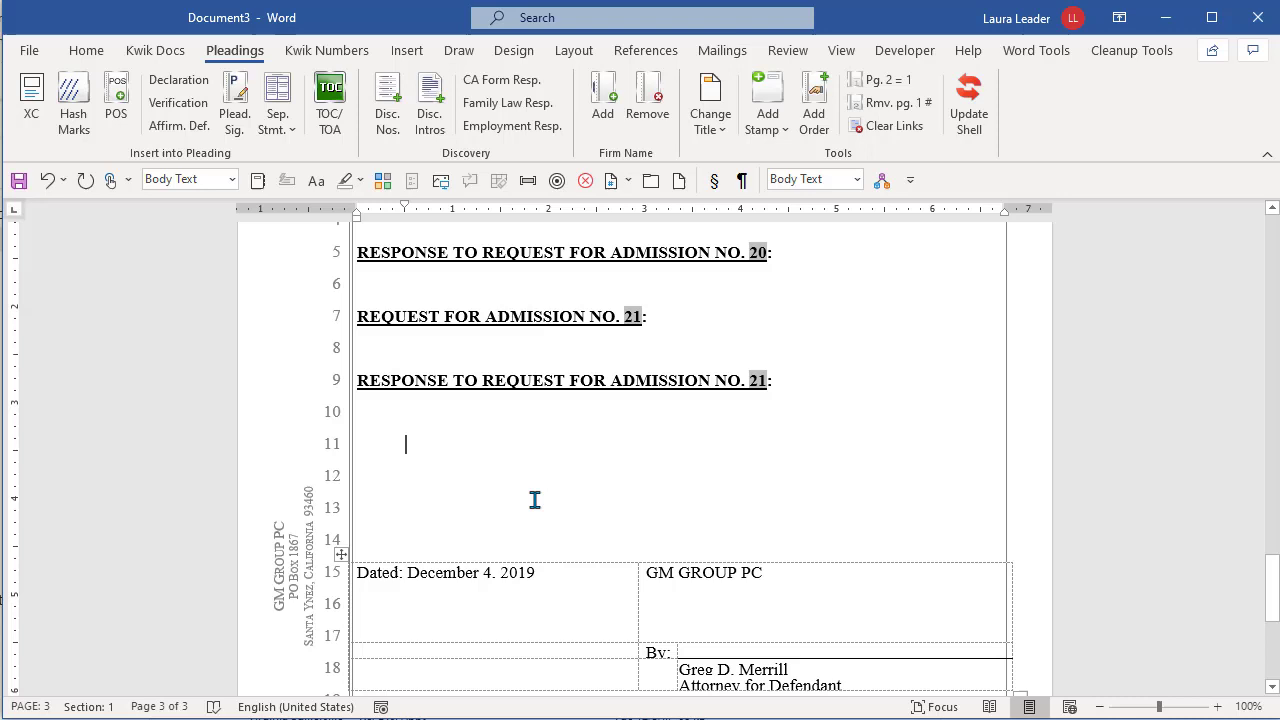
{"action": "key", "text": "Up"}
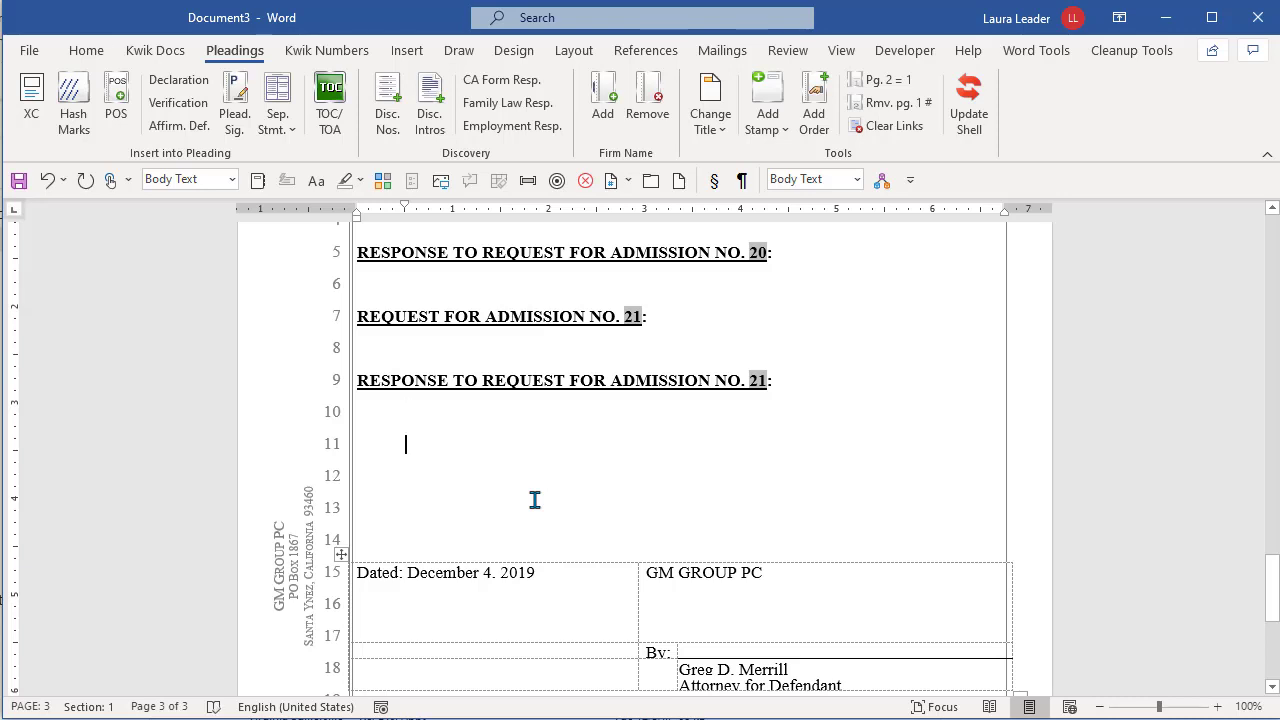
{"action": "key", "text": "ctrl+v"}
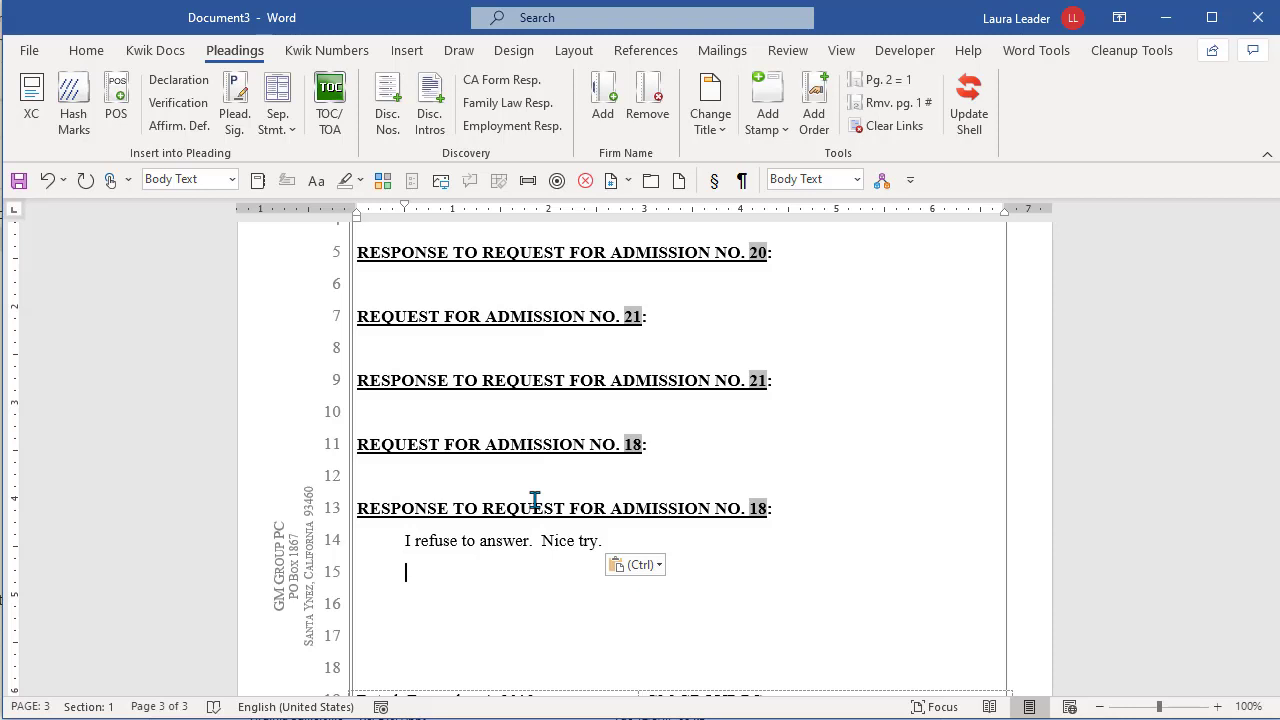
{"action": "key", "text": "ctrl+v"}
{"action": "key", "text": "ctrl+v"}
{"action": "key", "text": "ctrl+v"}
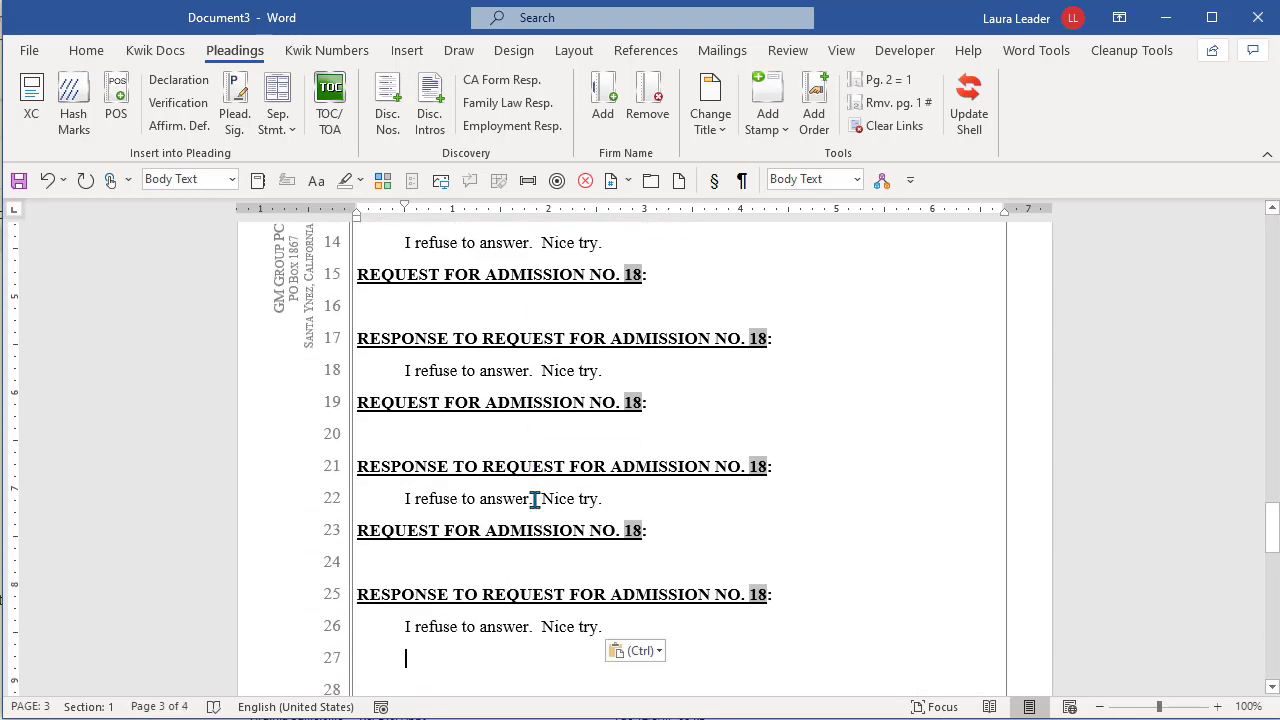
Step: Renumber the pasted requests and responses sequentially with Disc. Nos. Update Numbers
{"action": "left_click", "coordinate": [387, 88]}
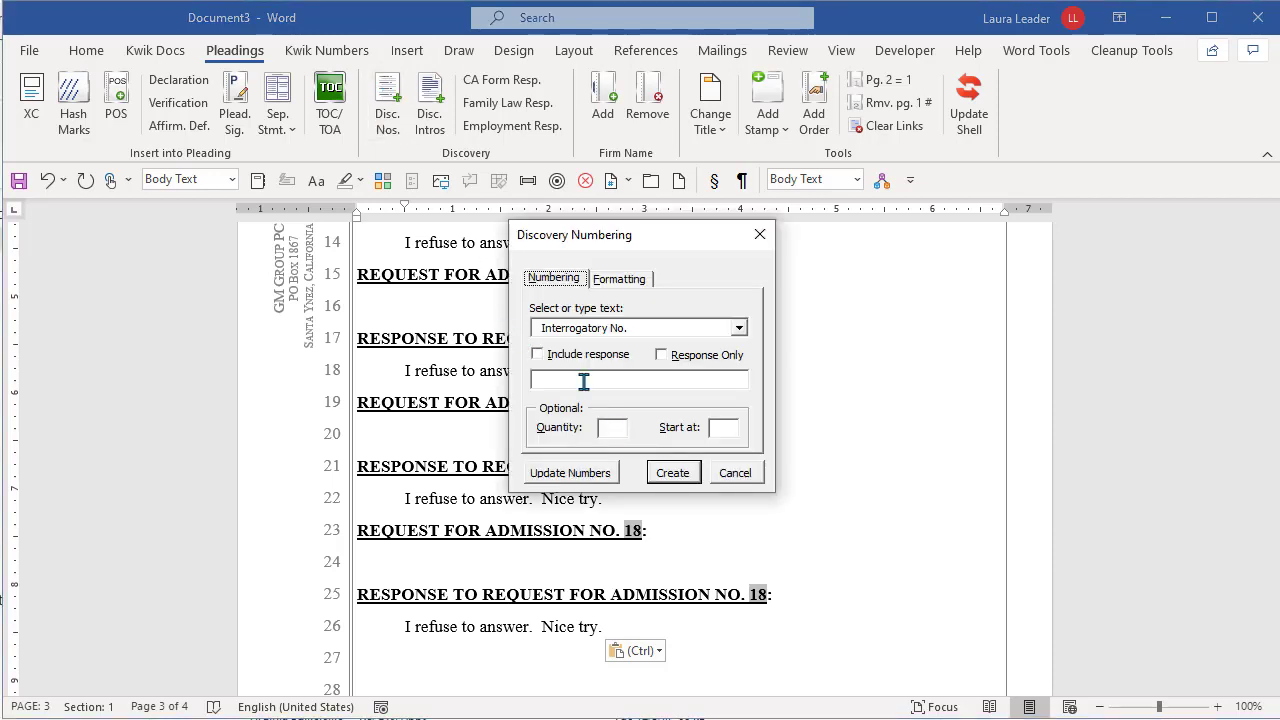
{"action": "left_click", "coordinate": [570, 472]}
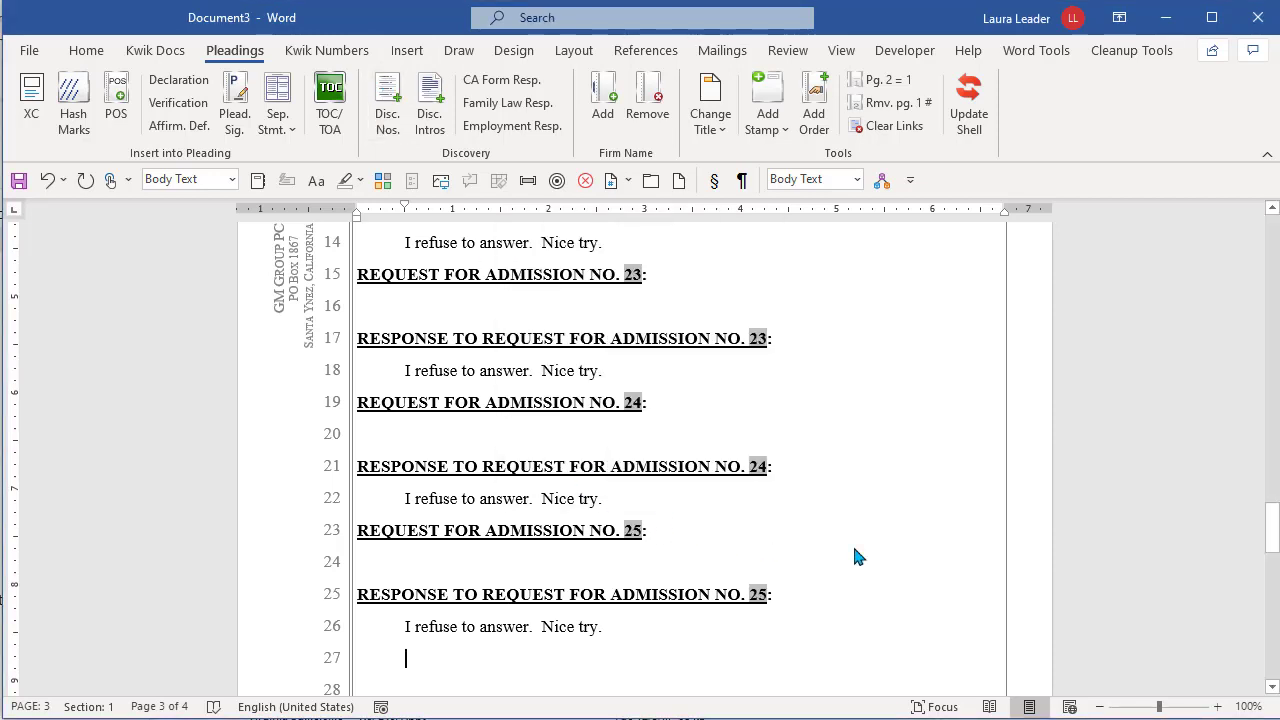
{"action": "scroll", "coordinate": [599, 350], "scroll_direction": "up", "scroll_amount": 5}
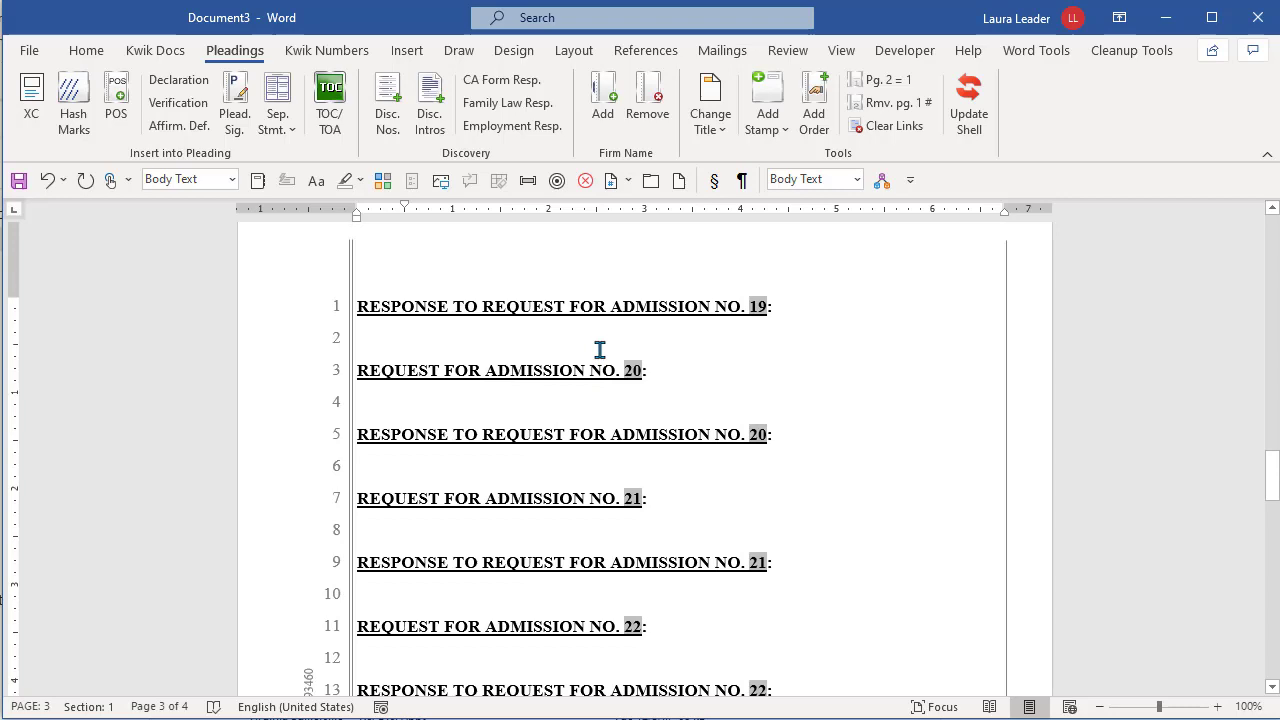
{"action": "scroll", "coordinate": [599, 350], "scroll_direction": "up", "scroll_amount": 10}
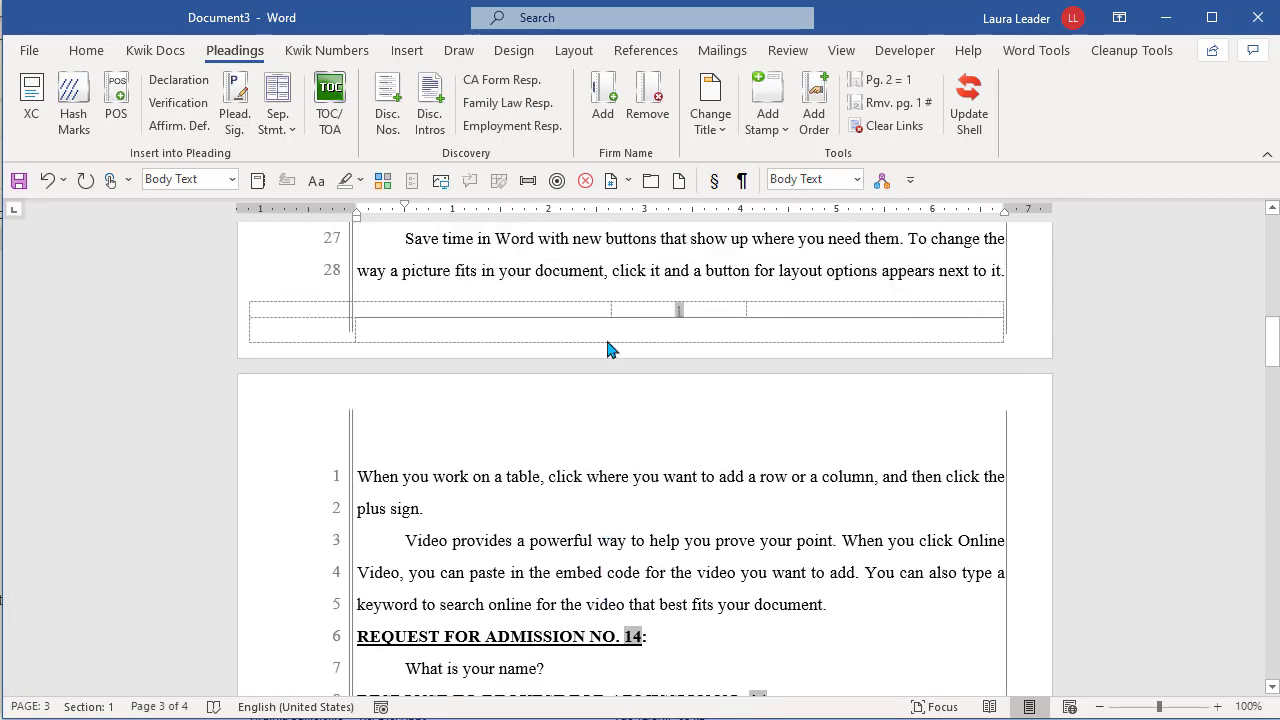
{"action": "scroll", "coordinate": [606, 343], "scroll_direction": "down", "scroll_amount": 4}
{"action": "scroll", "coordinate": [606, 343], "scroll_direction": "up", "scroll_amount": 5}
Step: Delete everything after 'best fits your document.' and start a fresh blank paragraph
{"action": "scroll", "coordinate": [606, 343], "scroll_direction": "down", "scroll_amount": 3}
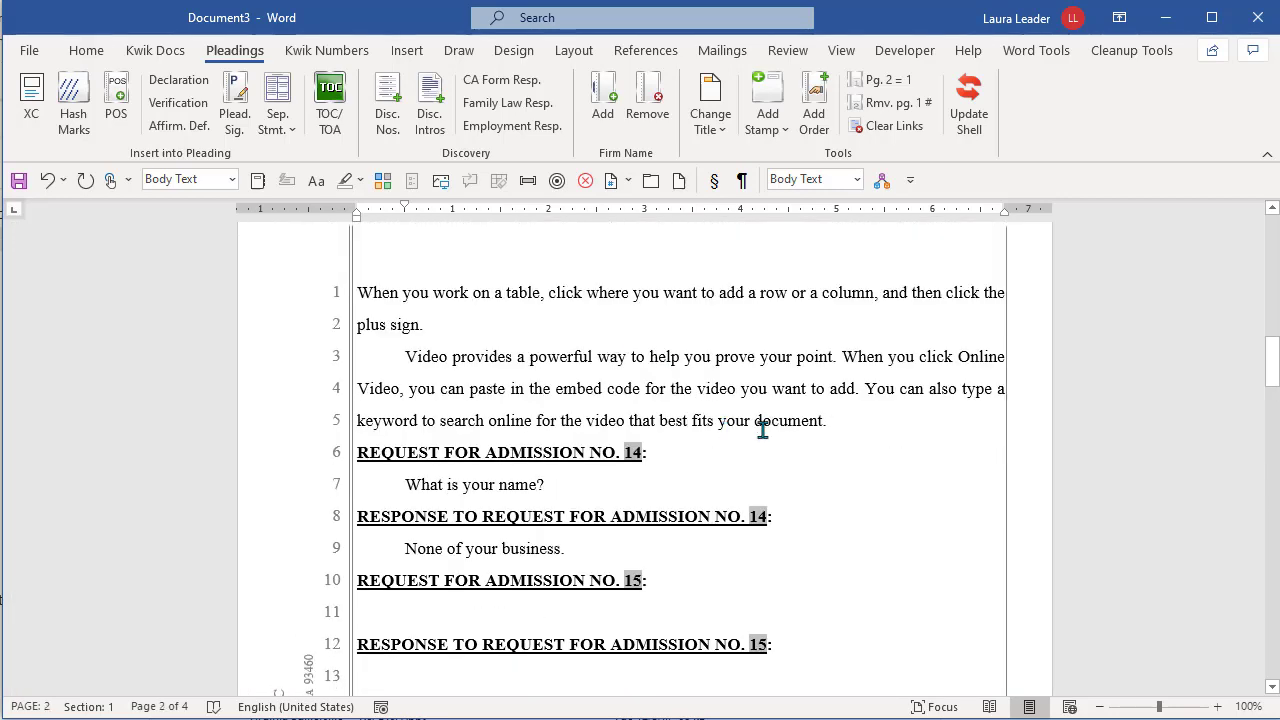
{"action": "left_click", "coordinate": [840, 421]}
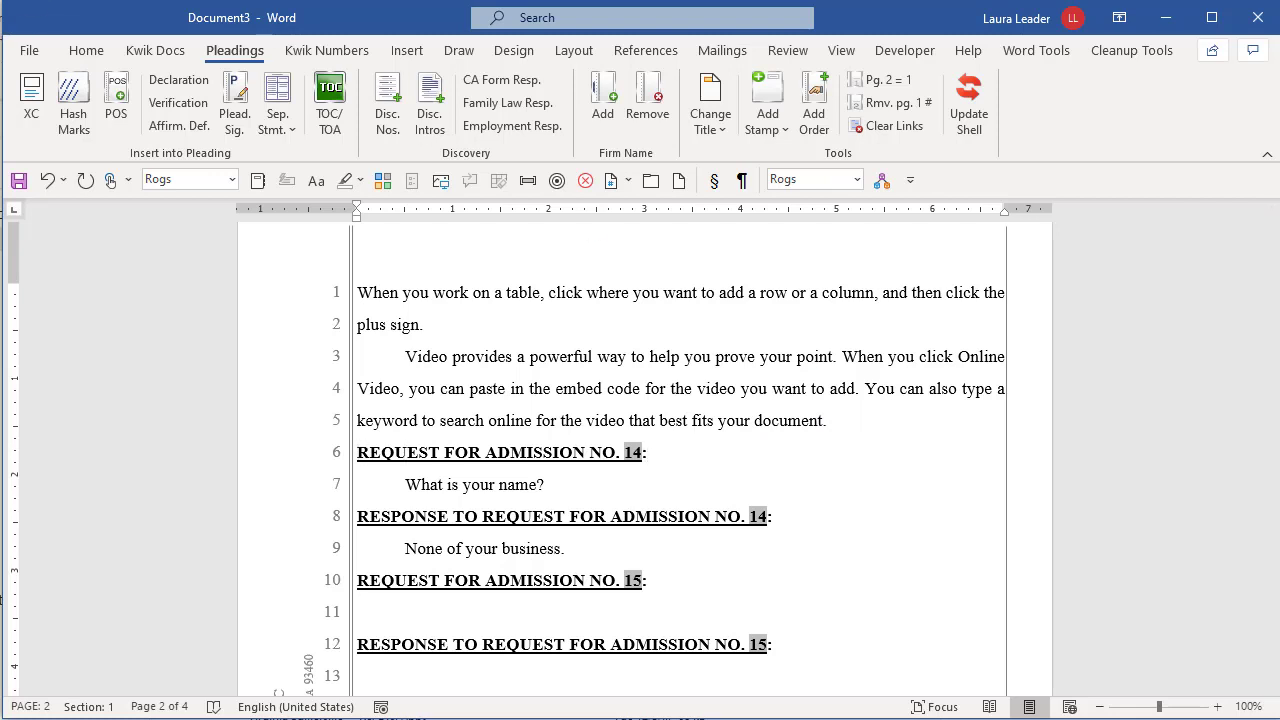
{"action": "key", "text": "ctrl+shift+End"}
{"action": "key", "text": "Delete"}
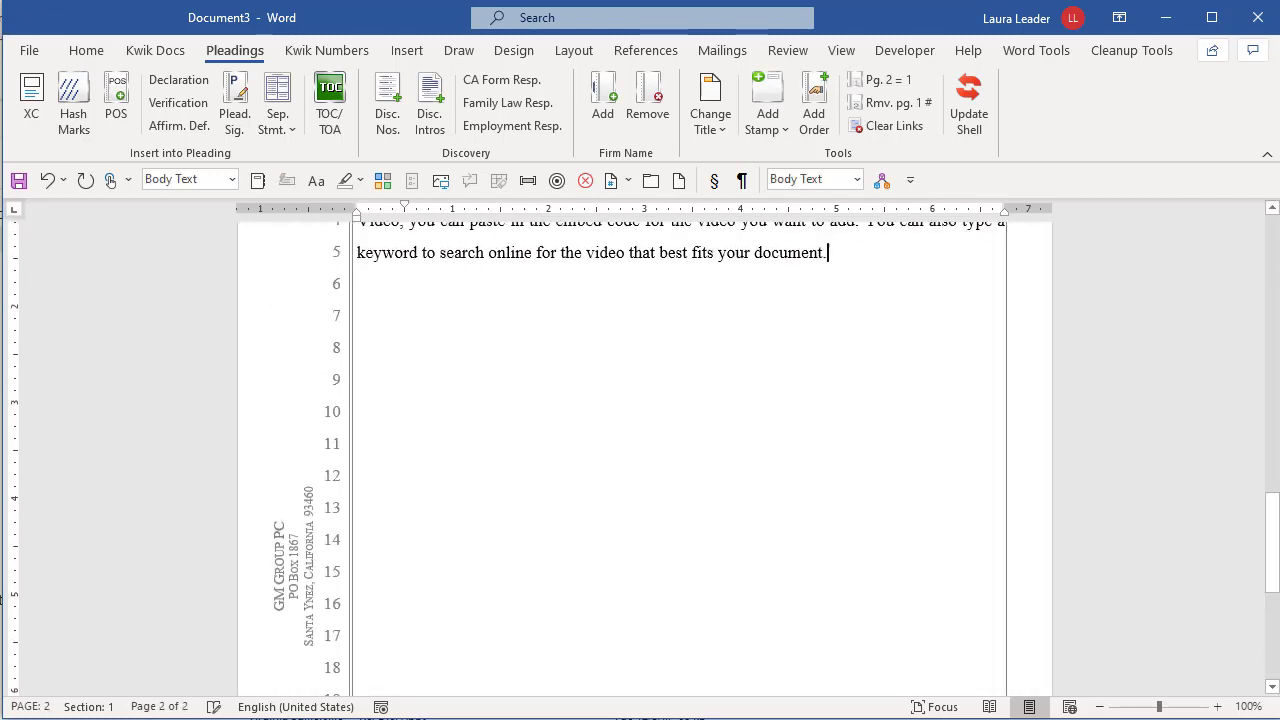
{"action": "key", "text": "Return"}
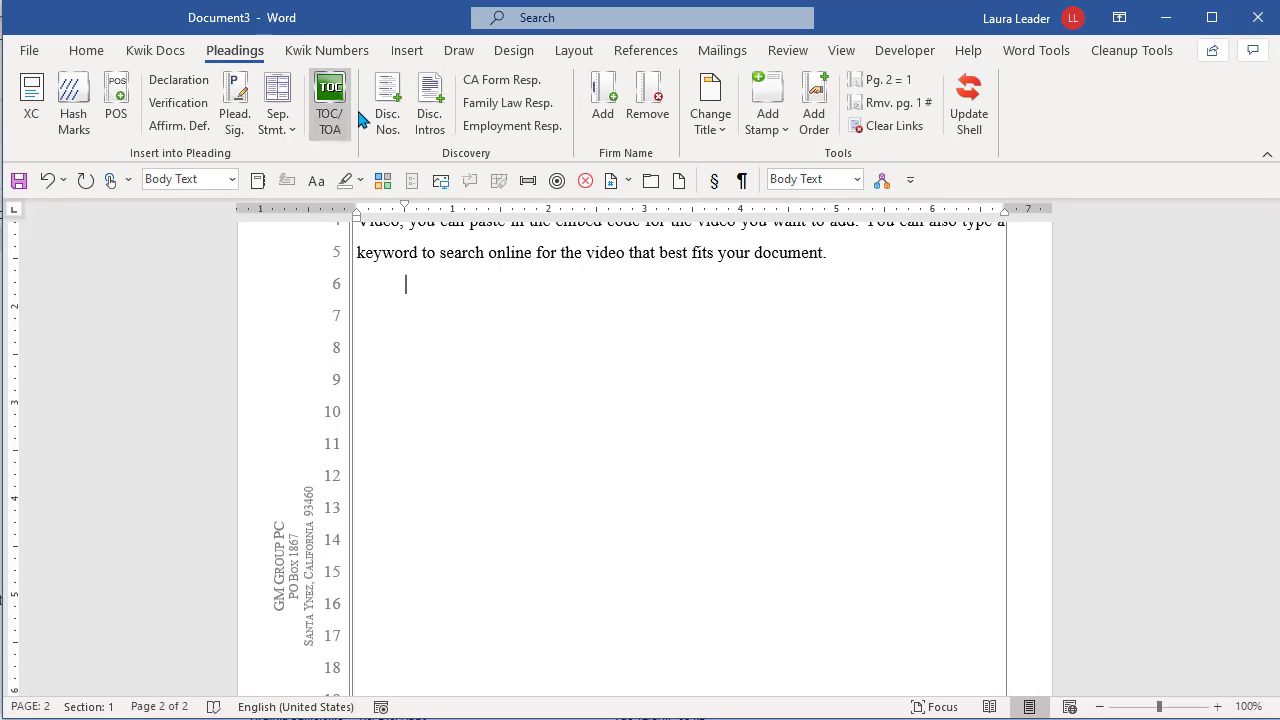
Step: Create a Request for Production 1 heading with Include response checked, adding its Response heading
{"action": "left_click", "coordinate": [387, 100]}
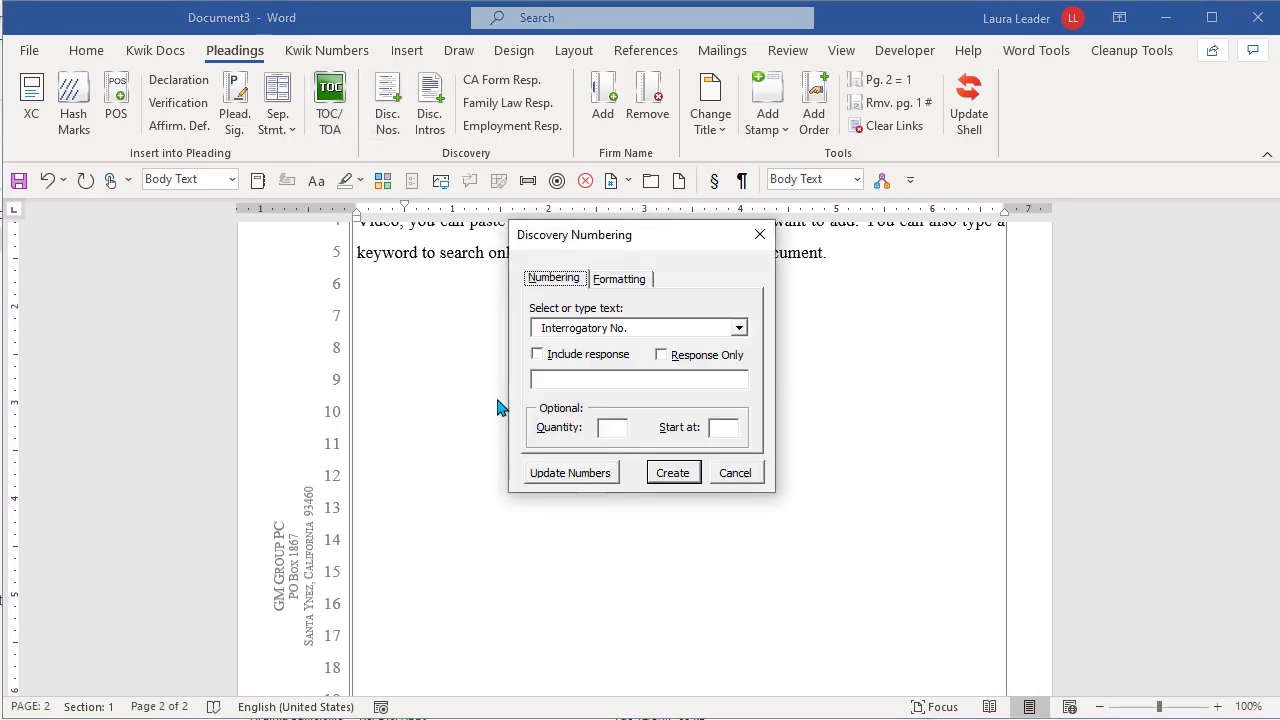
{"action": "left_click", "coordinate": [607, 362]}
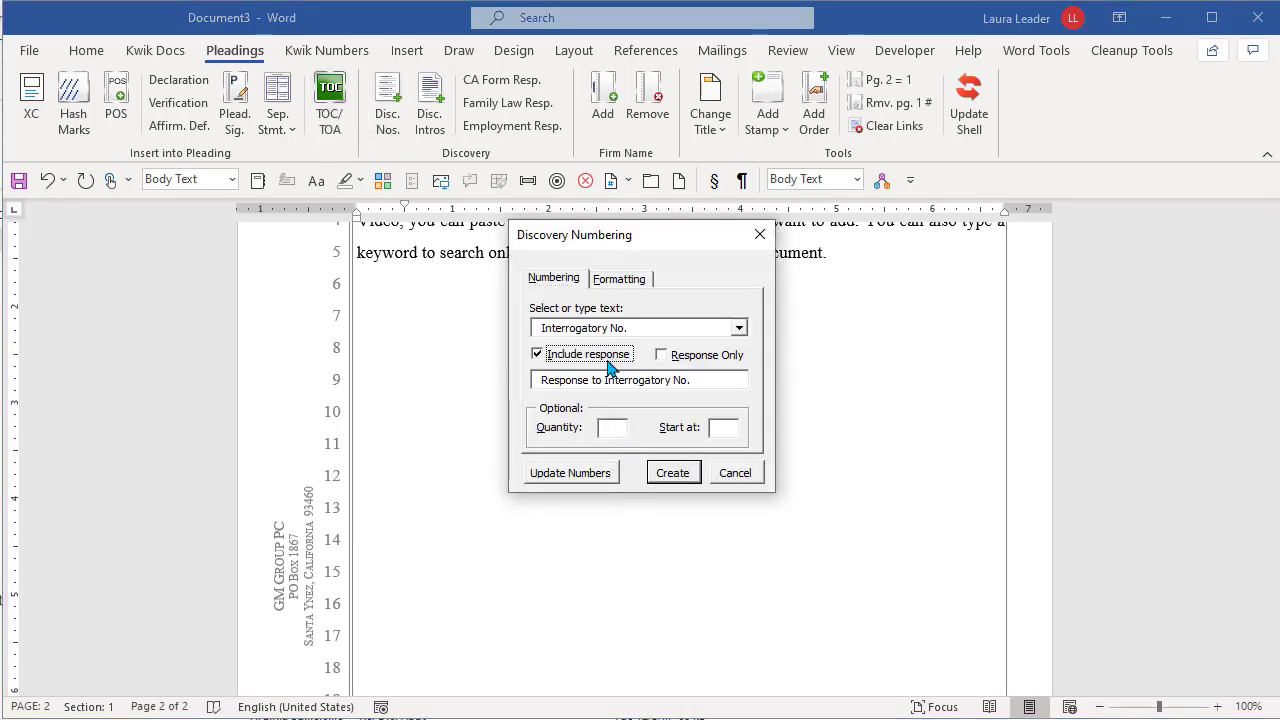
{"action": "left_click", "coordinate": [740, 330]}
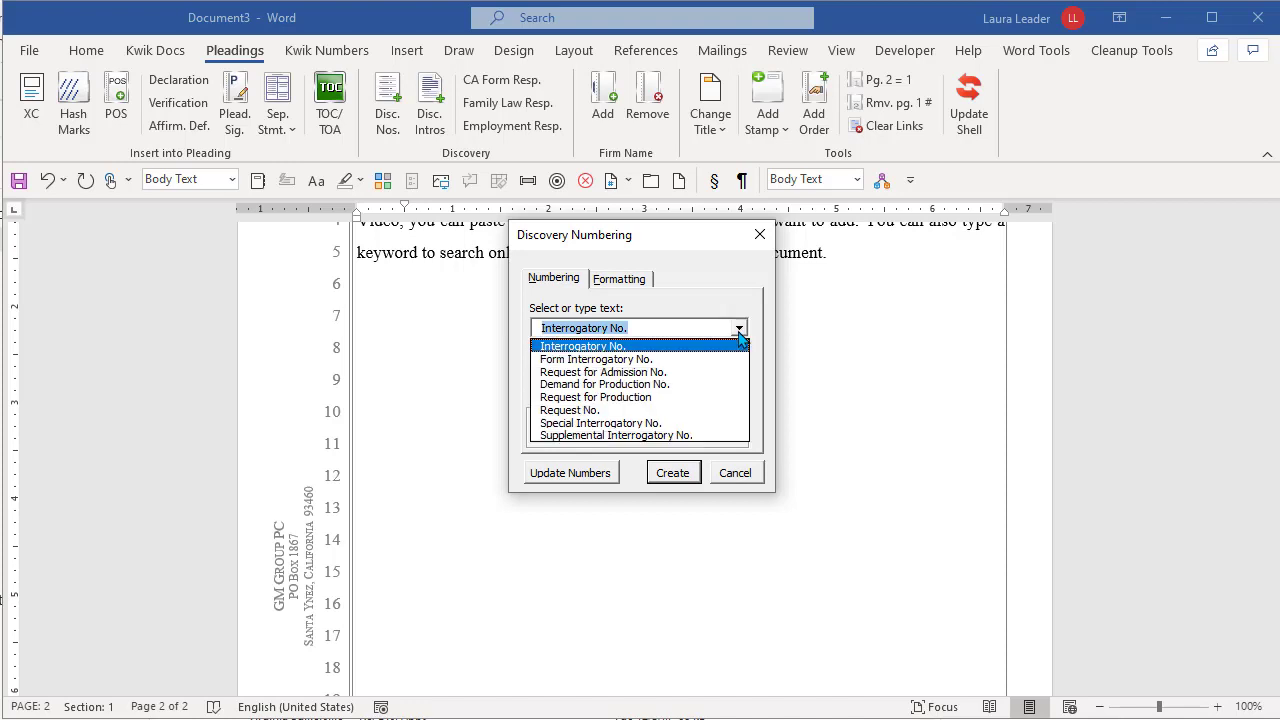
{"action": "left_click", "coordinate": [565, 397]}
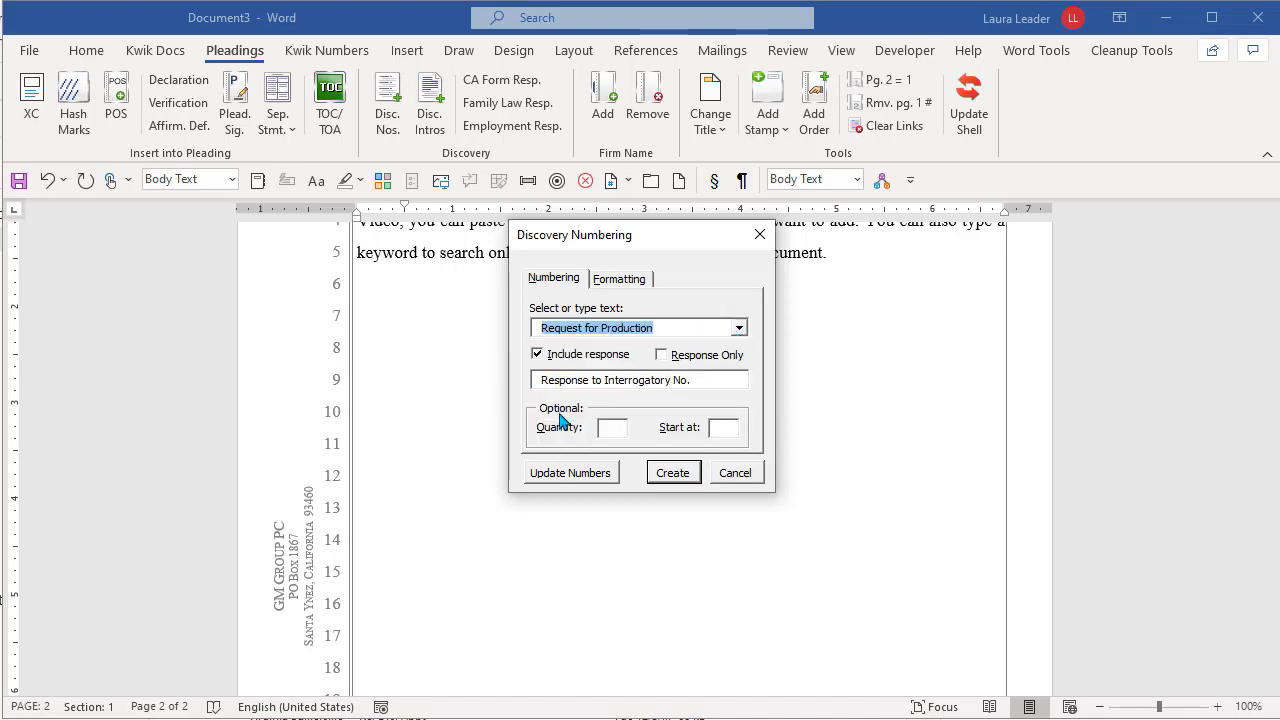
{"action": "left_click", "coordinate": [544, 360]}
{"action": "left_click", "coordinate": [544, 360]}
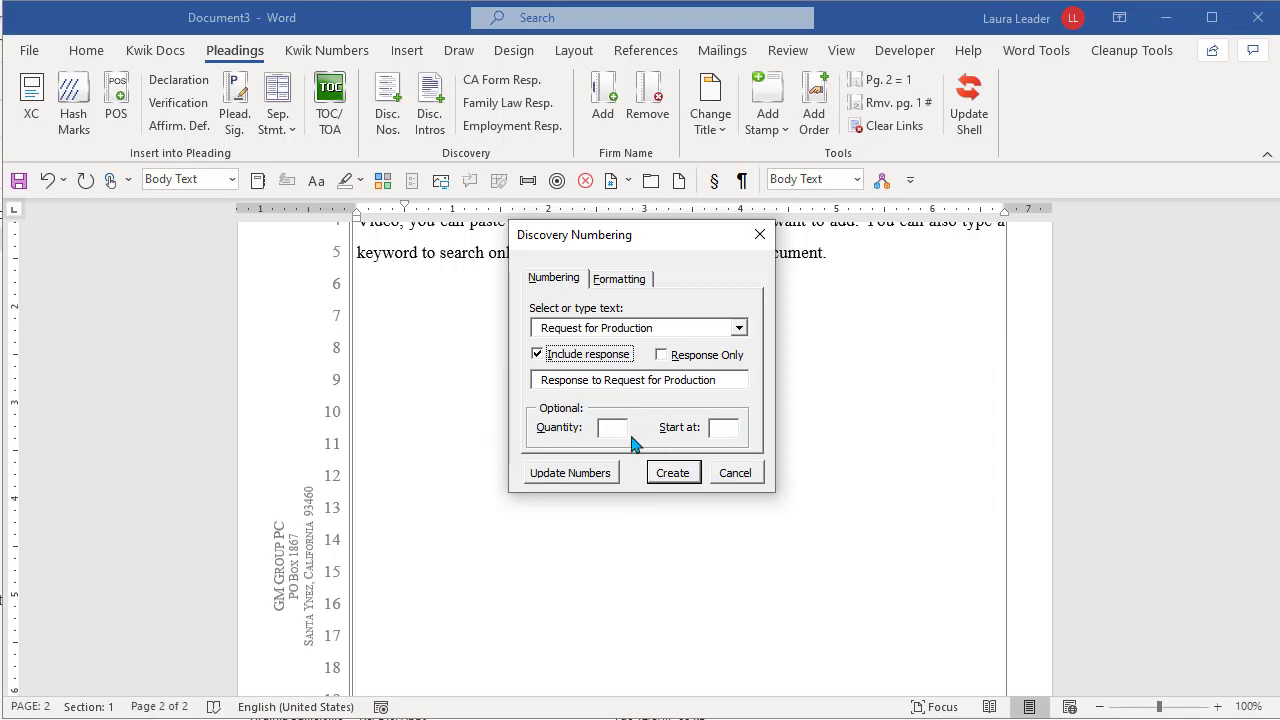
{"action": "left_click", "coordinate": [672, 475]}
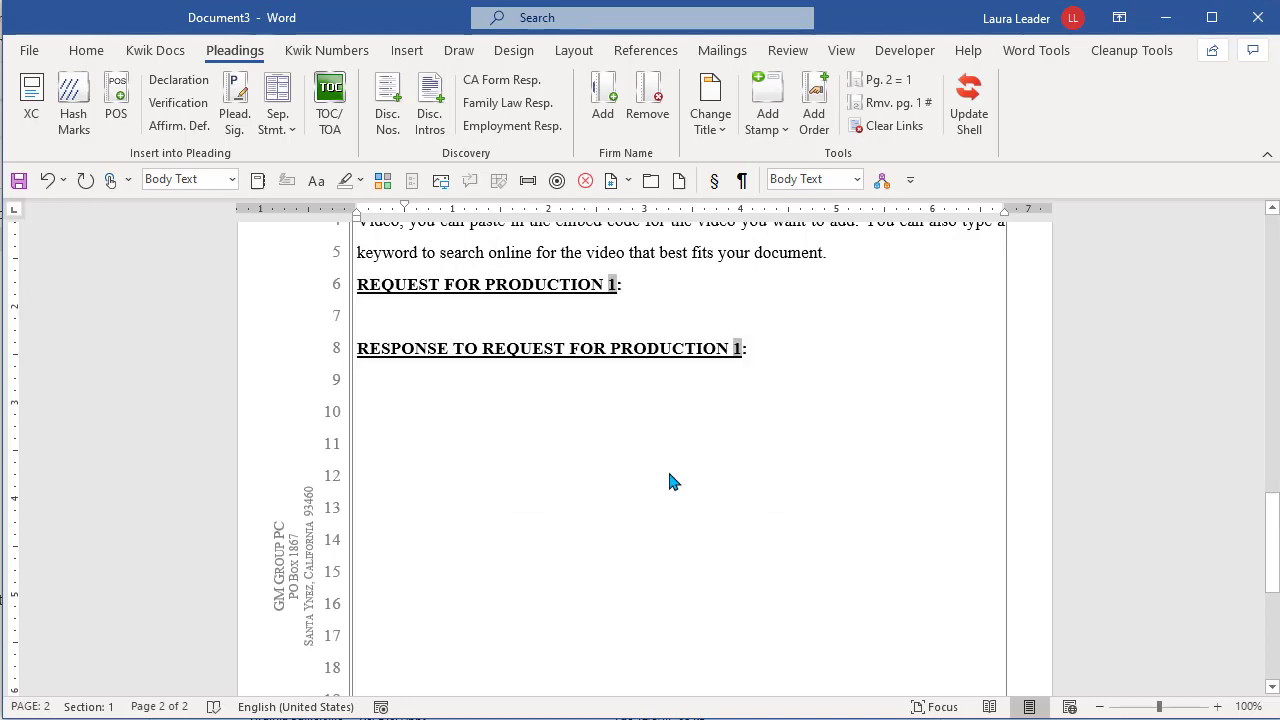
Step: Type 'This is my response to almost everything you have to ask.' under the response heading
{"action": "left_click", "coordinate": [423, 381]}
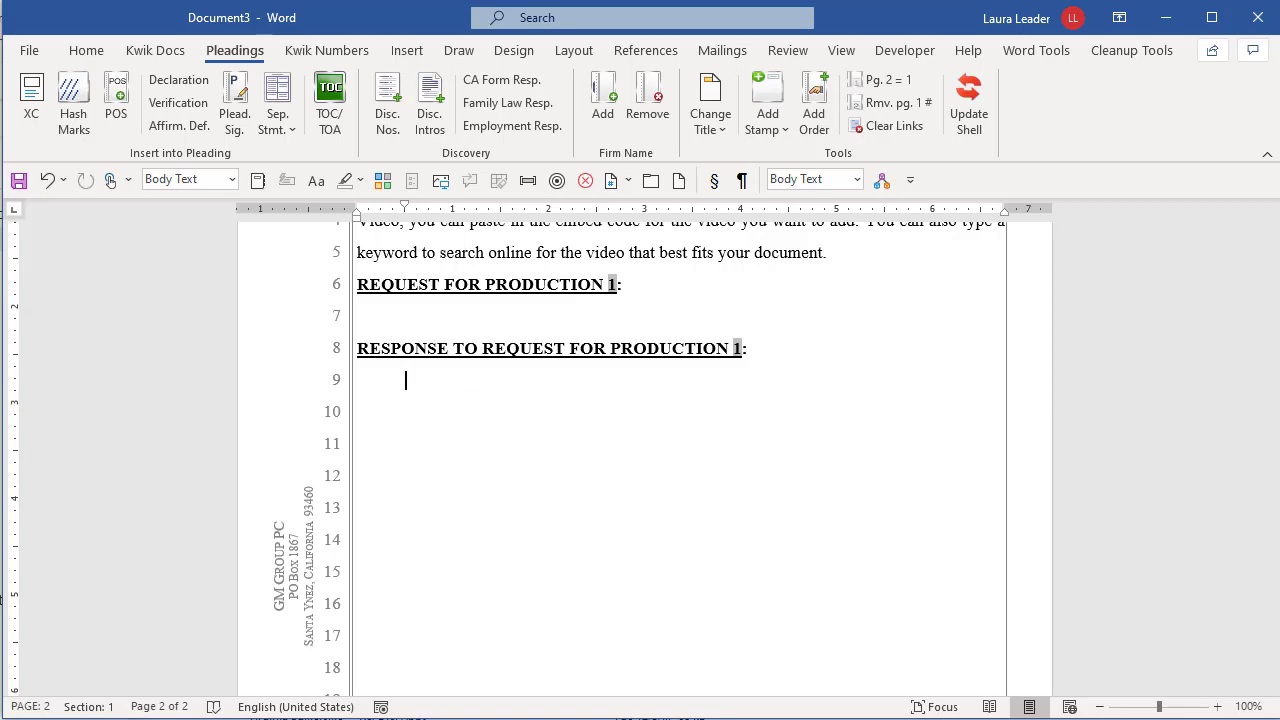
{"action": "type", "text": "This is my "}
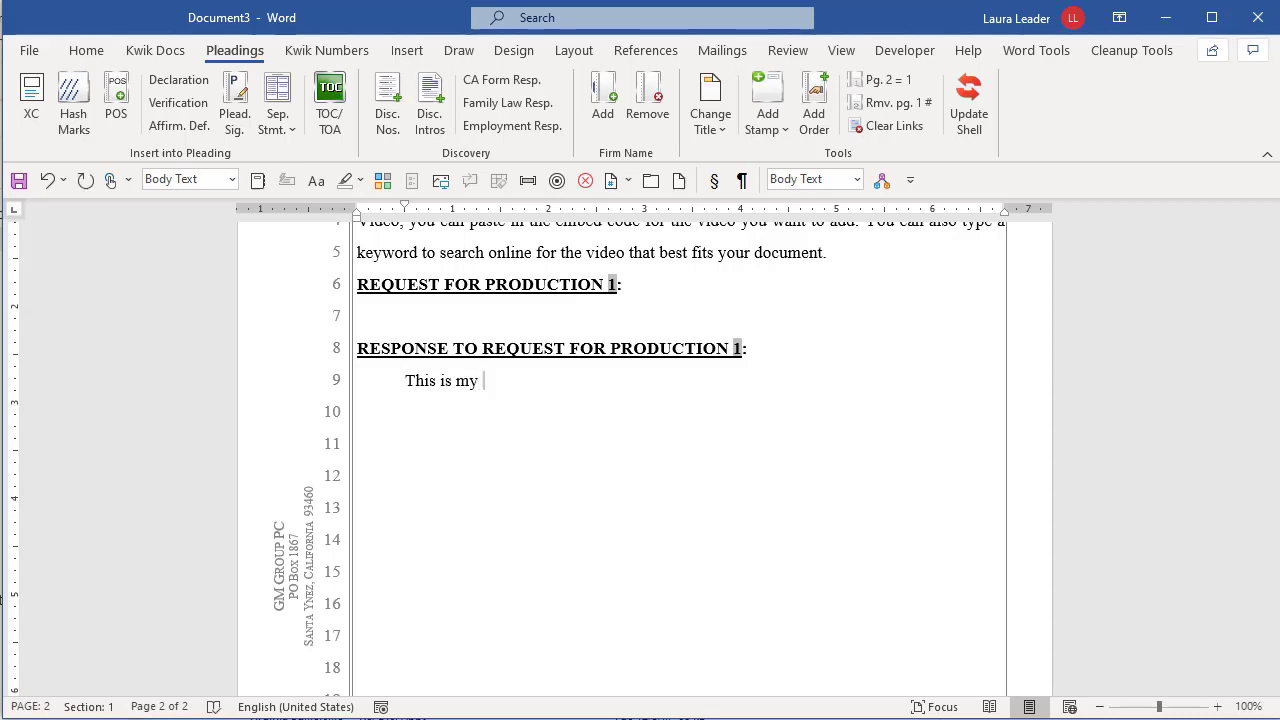
{"action": "type", "text": "response"}
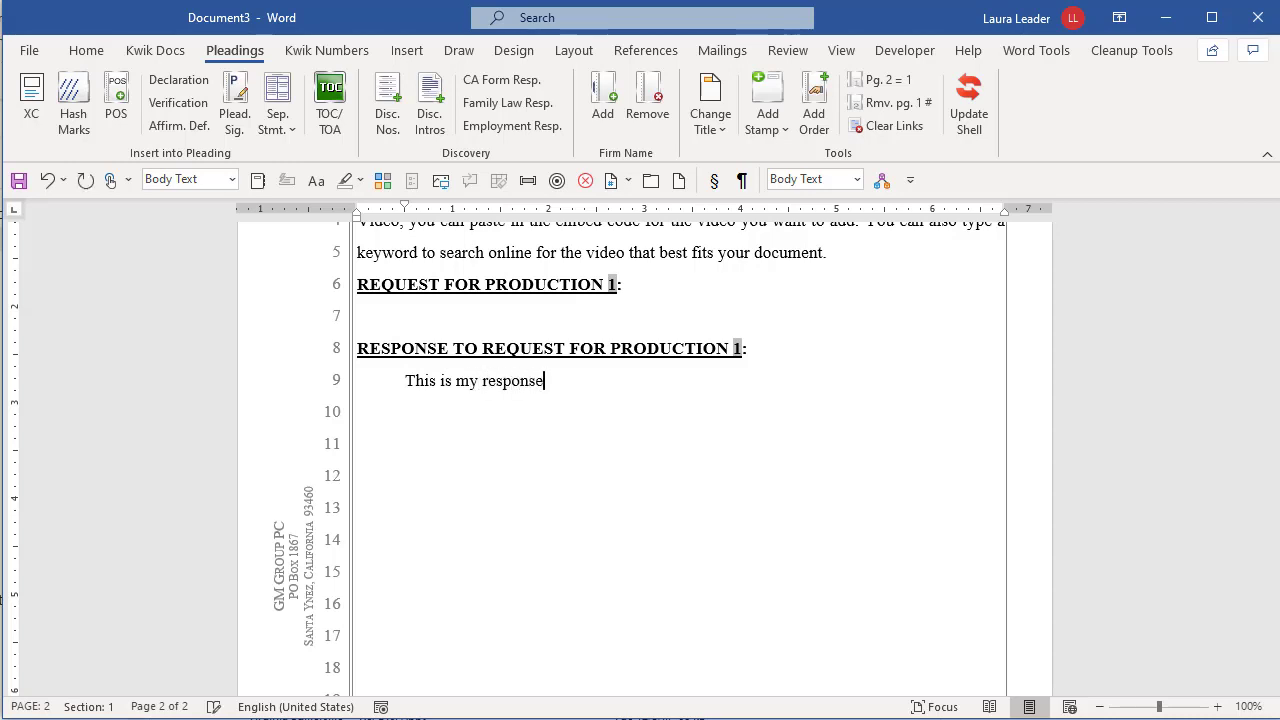
{"action": "type", "text": " to almost every"}
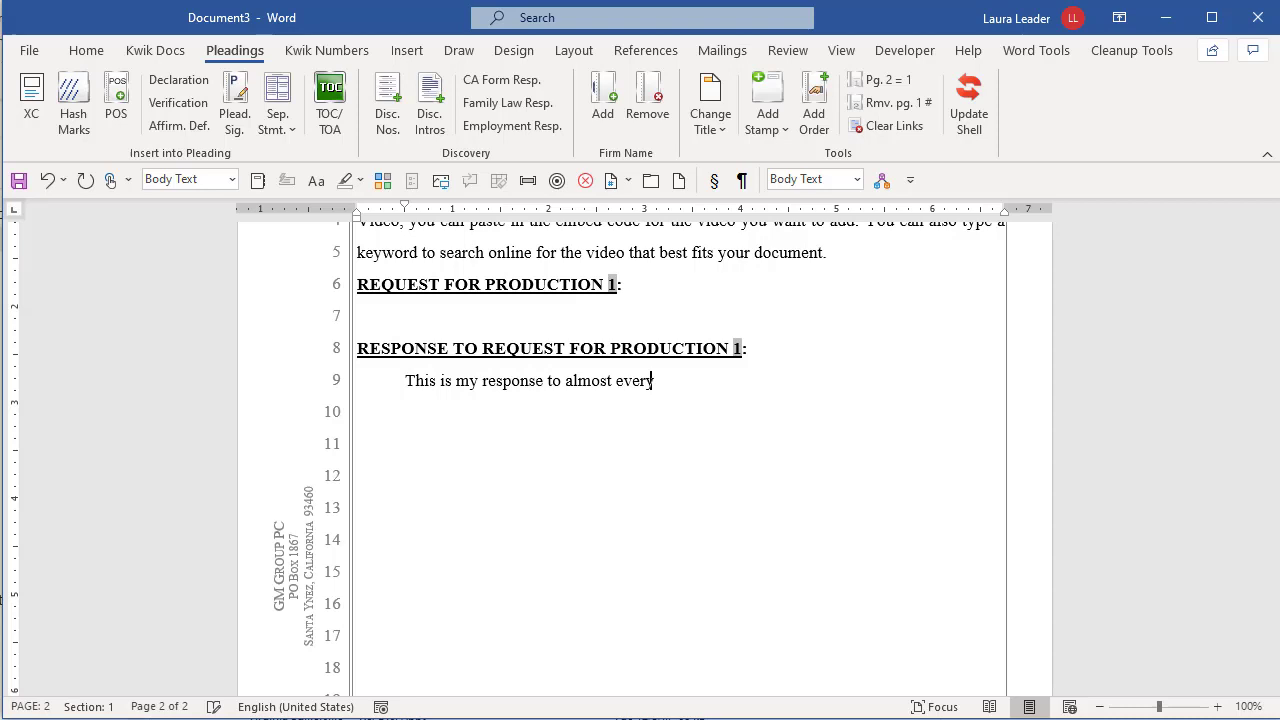
{"action": "type", "text": "thing you have to ask.  N"}
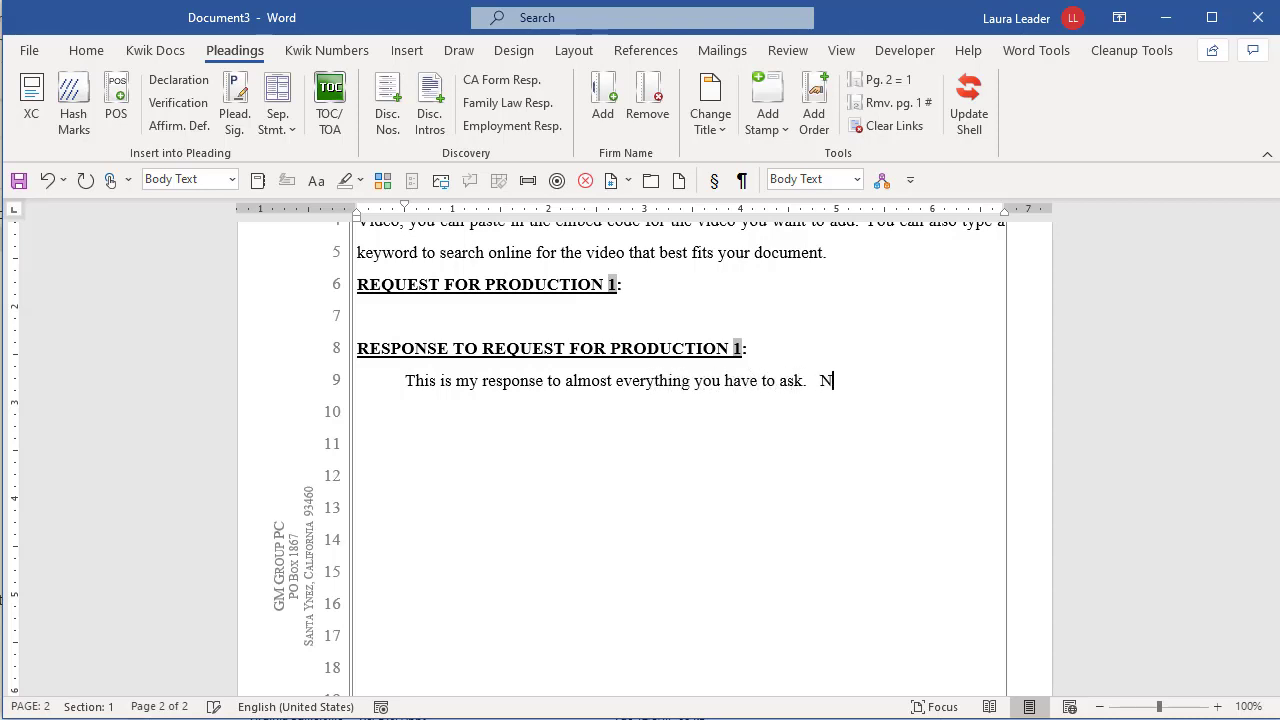
{"action": "type", "text": "."}
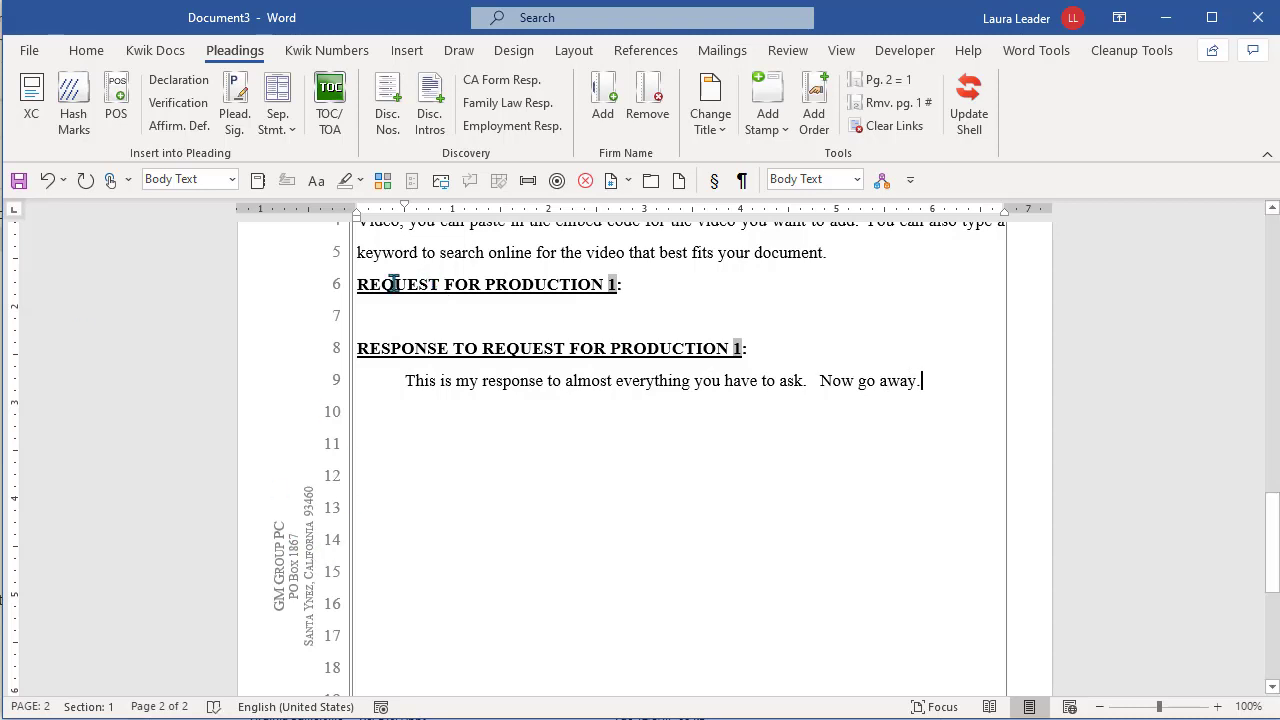
Step: Copy the Request for Production 1 block with its answer and paste several copies below it
{"action": "left_click_drag", "start_coordinate": [355, 285], "coordinate": [970, 422]}
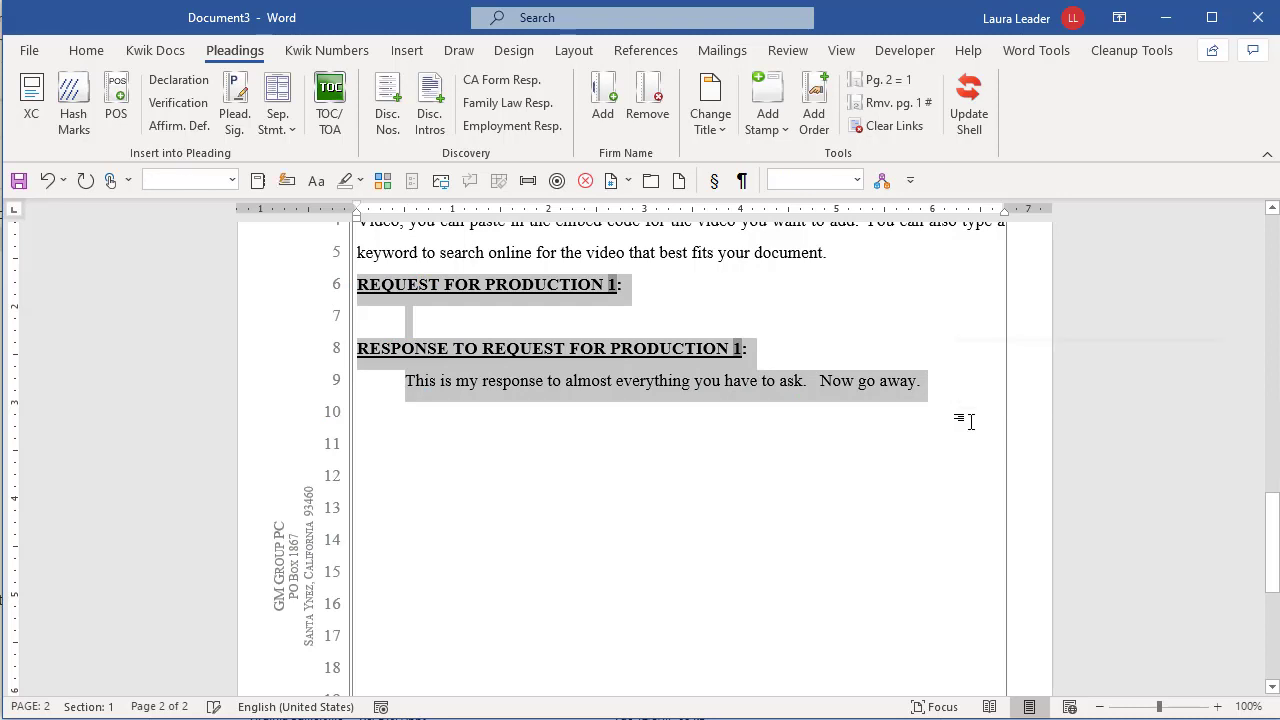
{"action": "key", "text": "Right"}
{"action": "key", "text": "Return"}
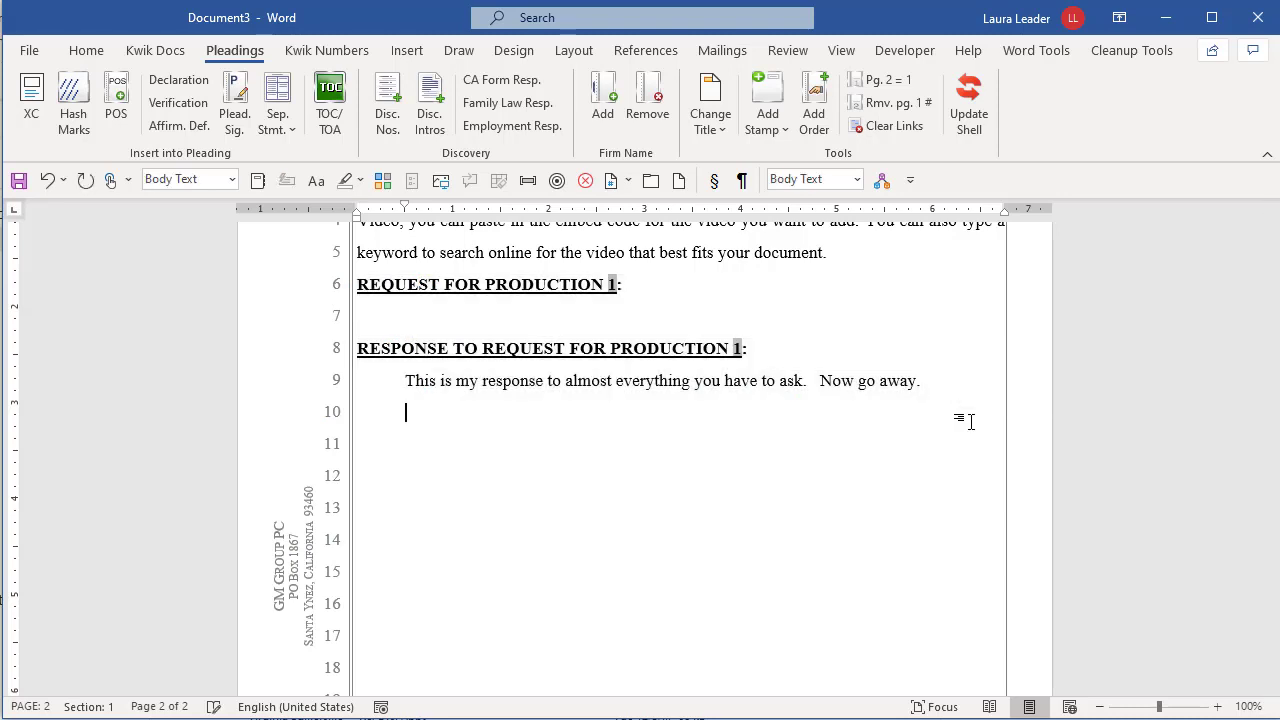
{"action": "key", "text": "ctrl+v"}
{"action": "key", "text": "ctrl+v"}
{"action": "key", "text": "ctrl+v"}
{"action": "key", "text": "ctrl+v"}
{"action": "key", "text": "ctrl+v"}
{"action": "key", "text": "ctrl+v"}
{"action": "key", "text": "ctrl+v"}
{"action": "key", "text": "ctrl+v"}
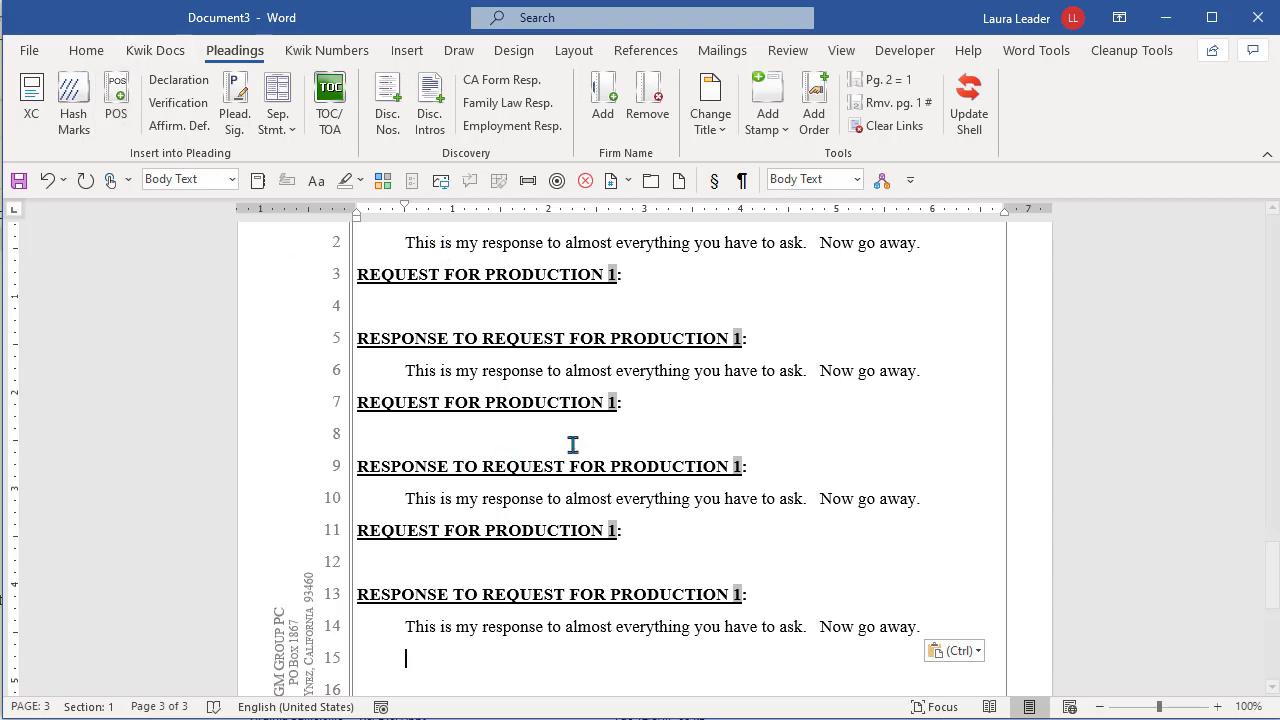
{"action": "left_click", "coordinate": [613, 401]}
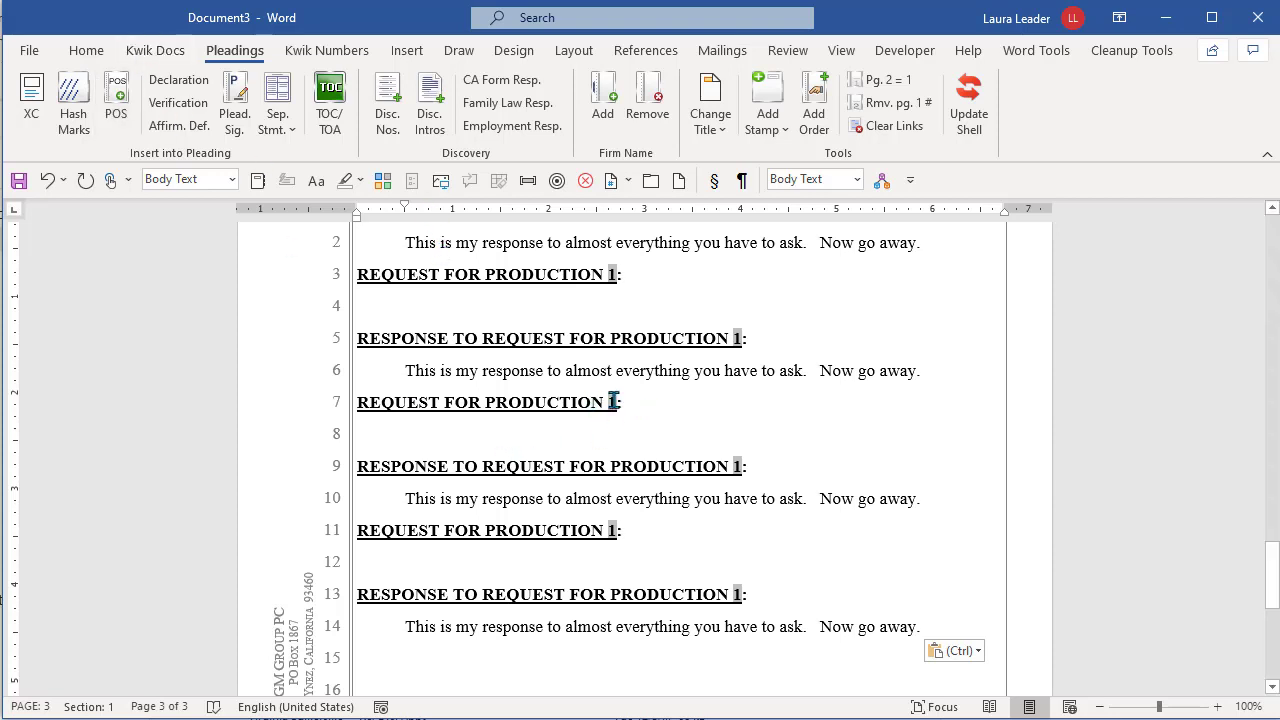
Step: Update all document fields with Kwik Docs Power Tools > Update Fields
{"action": "left_click", "coordinate": [152, 51]}
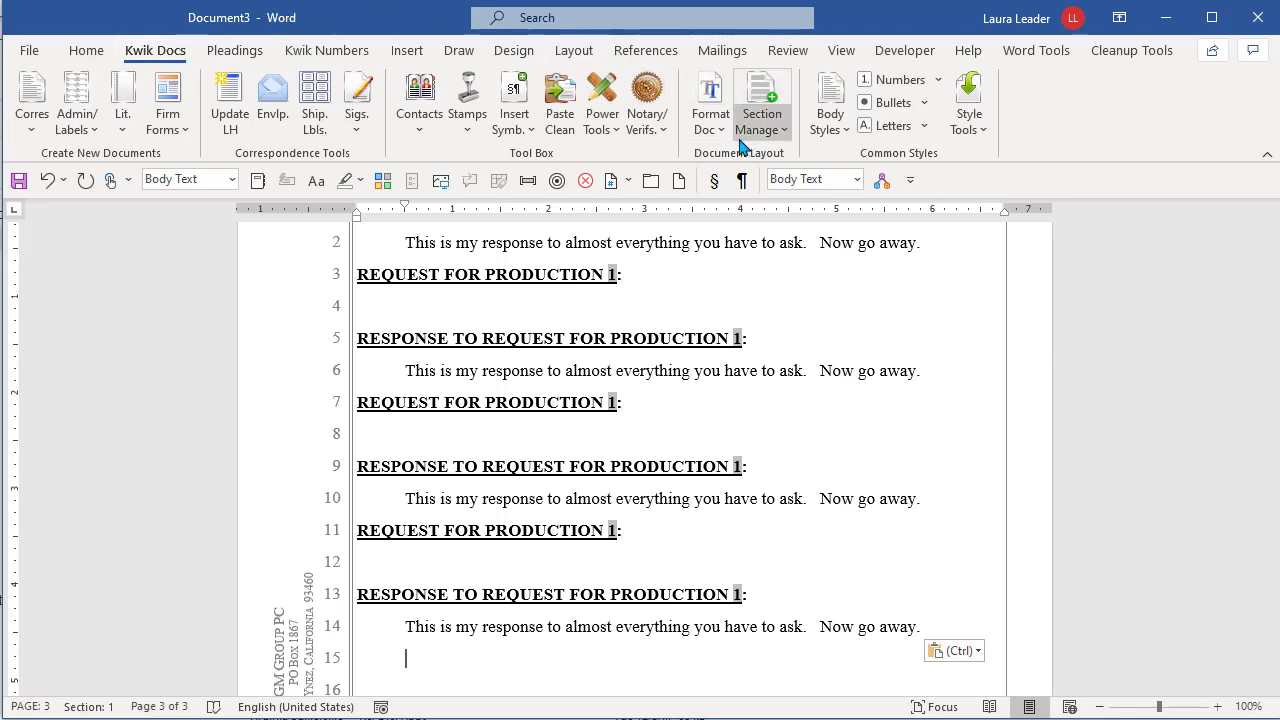
{"action": "left_click", "coordinate": [599, 124]}
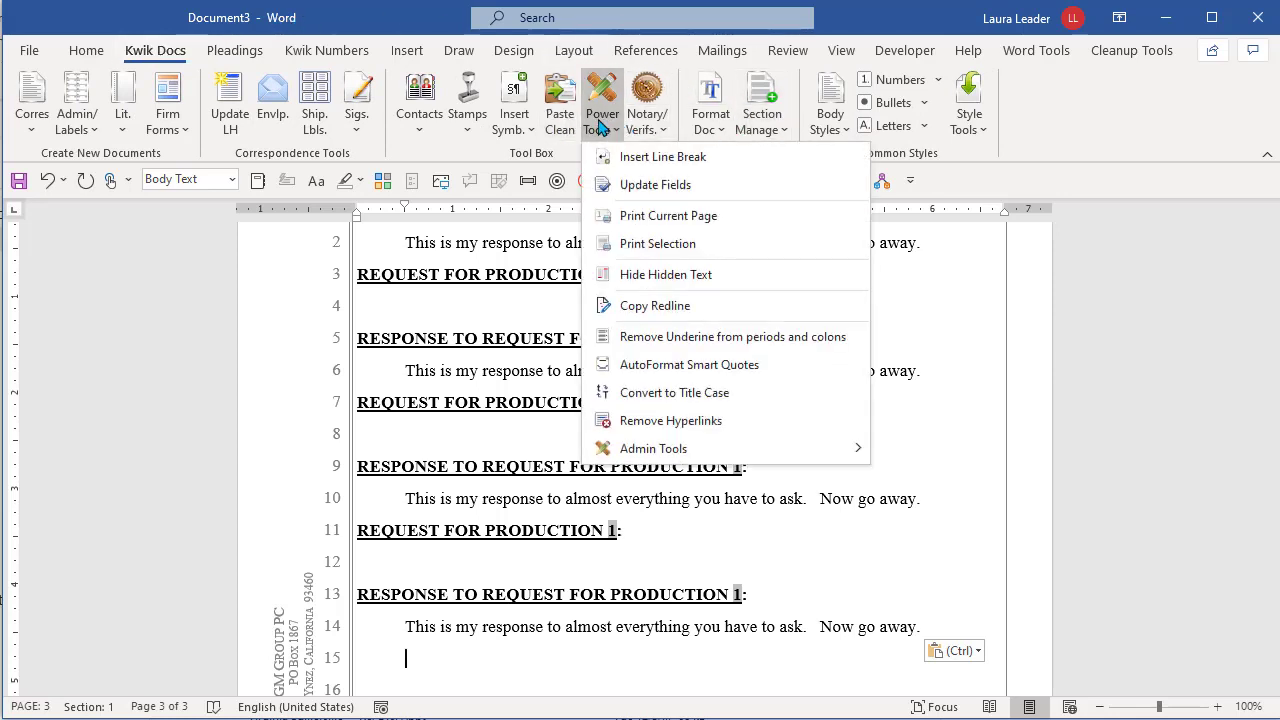
{"action": "left_click", "coordinate": [645, 185]}
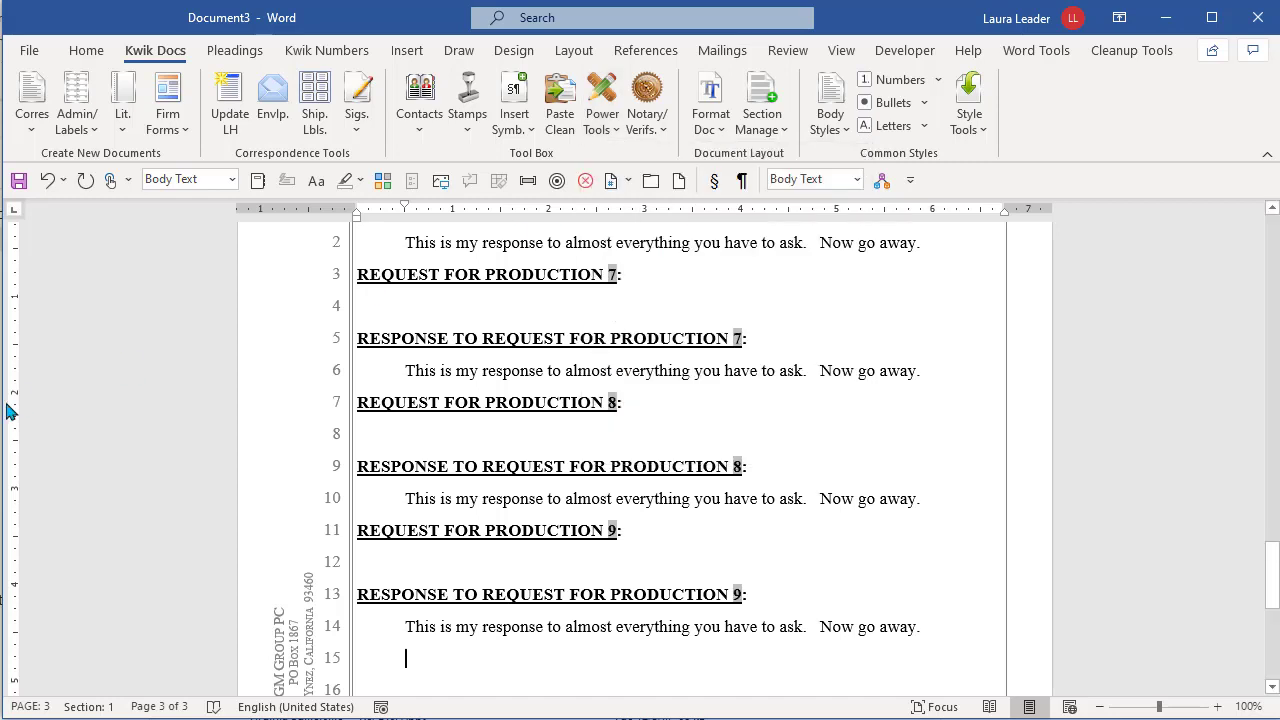
Step: Undo the field update so every production heading reads 1 again
{"action": "left_click", "coordinate": [445, 430]}
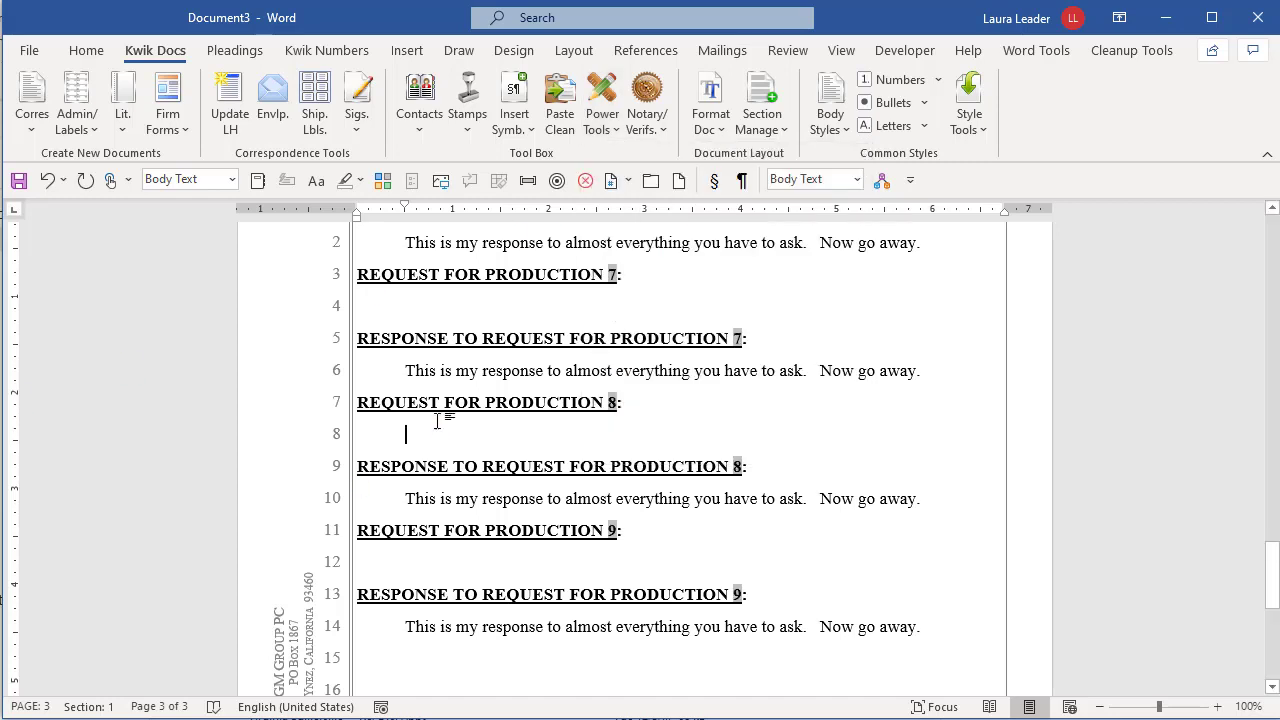
{"action": "left_click", "coordinate": [48, 181]}
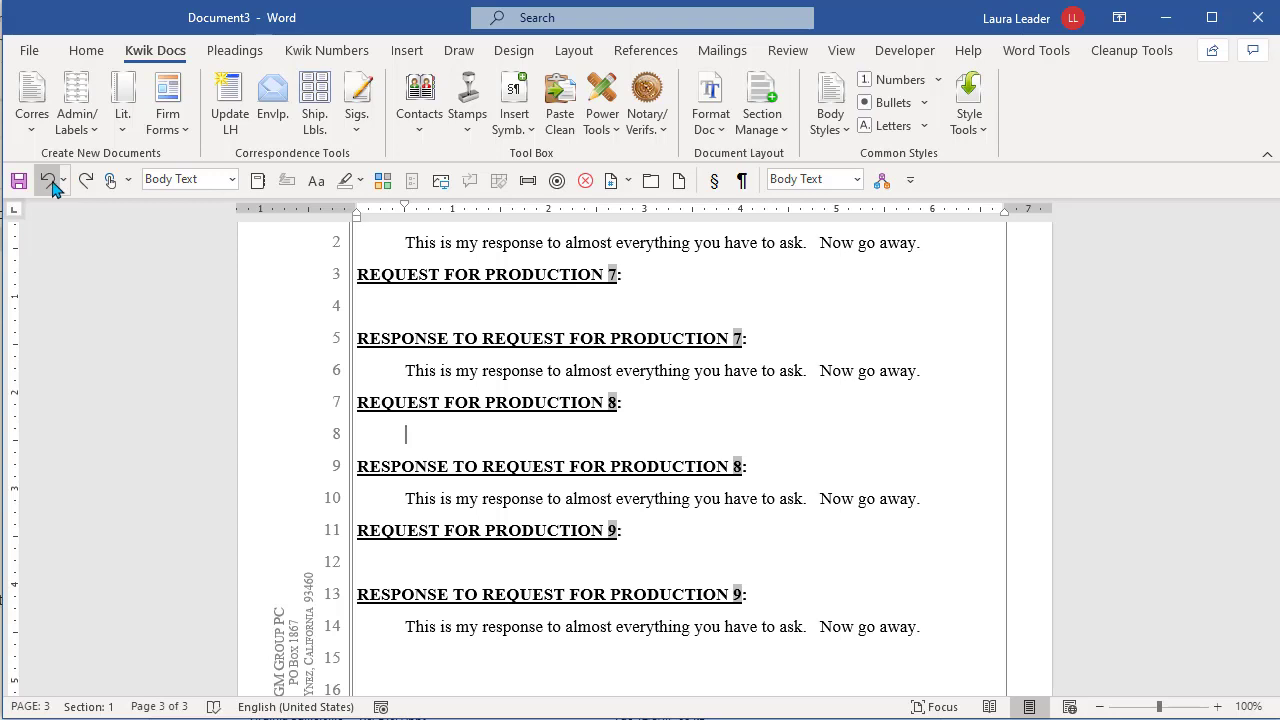
{"action": "left_click", "coordinate": [48, 181]}
{"action": "left_click", "coordinate": [48, 181]}
Step: Update the number field in line 3 so it shows 7
{"action": "scroll", "coordinate": [659, 486], "scroll_direction": "down", "scroll_amount": 2}
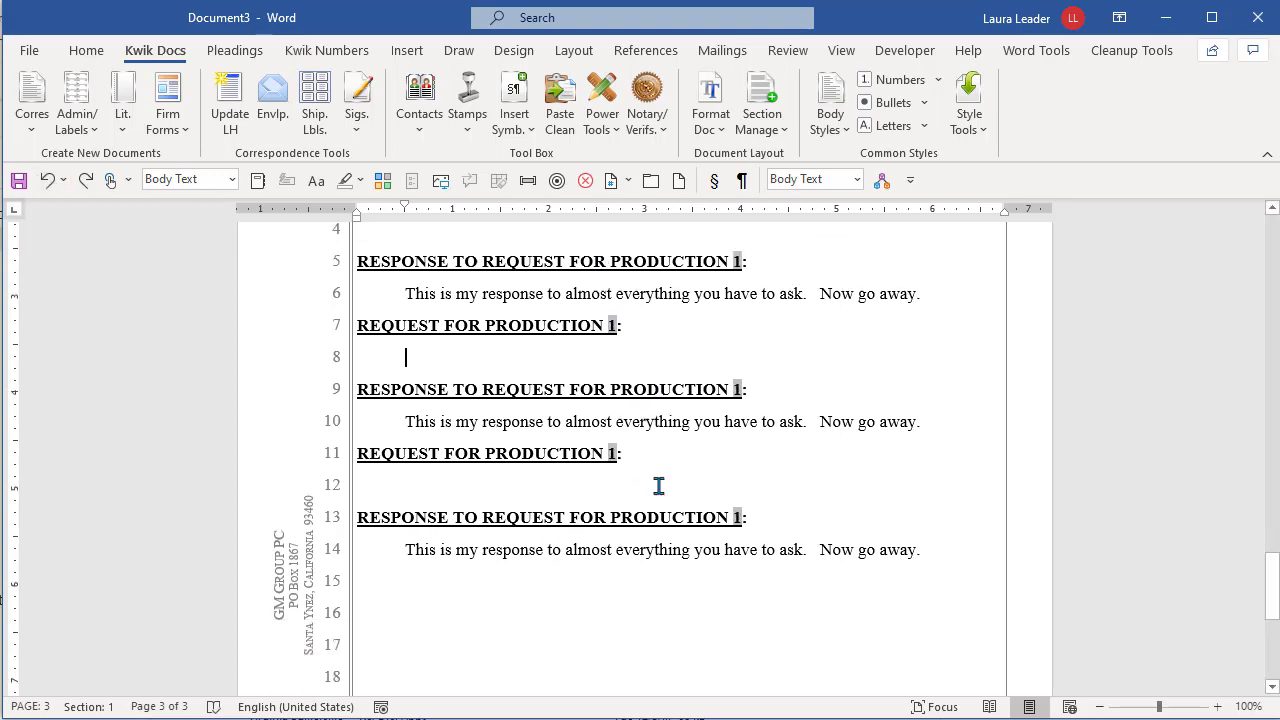
{"action": "scroll", "coordinate": [659, 486], "scroll_direction": "up", "scroll_amount": 2}
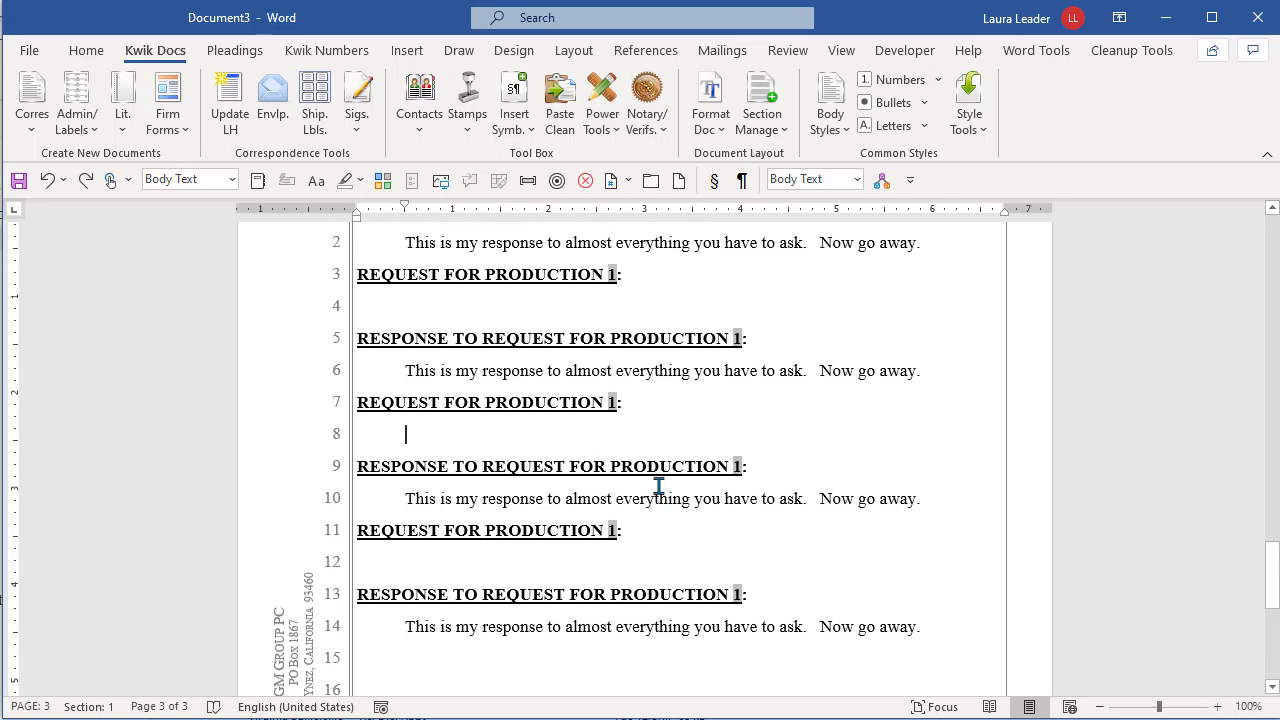
{"action": "right_click", "coordinate": [612, 275]}
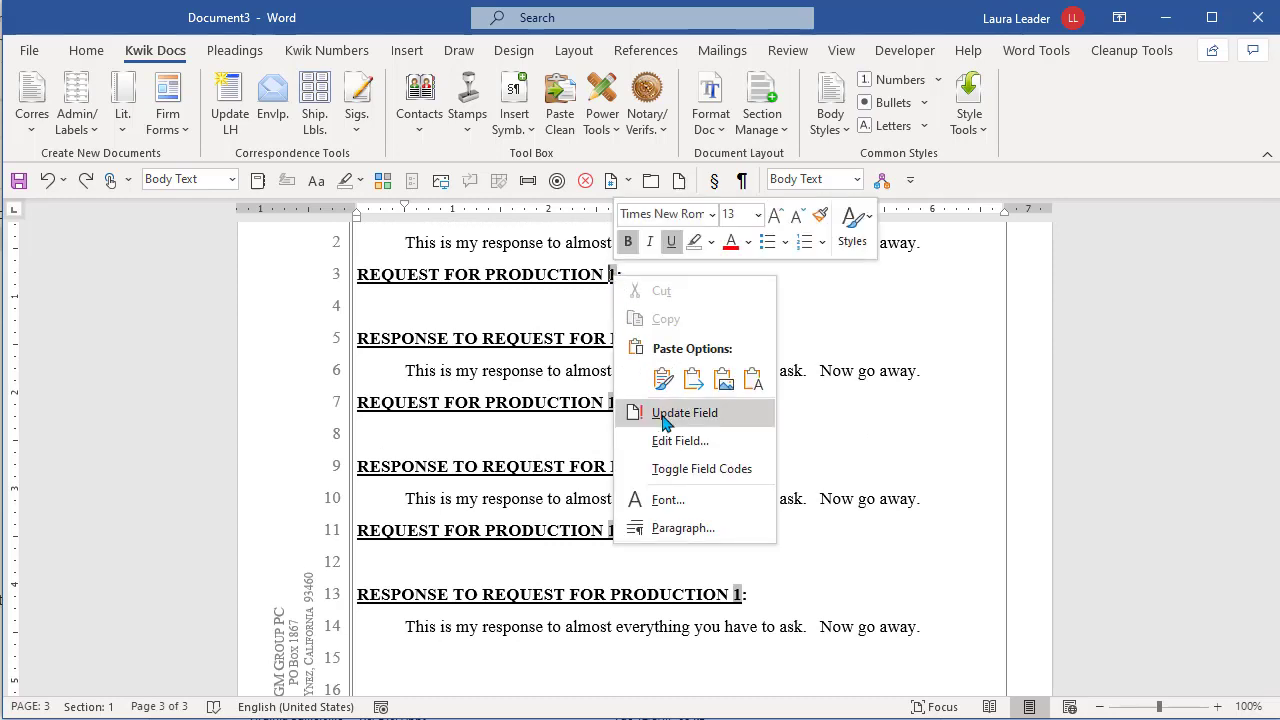
{"action": "left_click", "coordinate": [628, 412]}
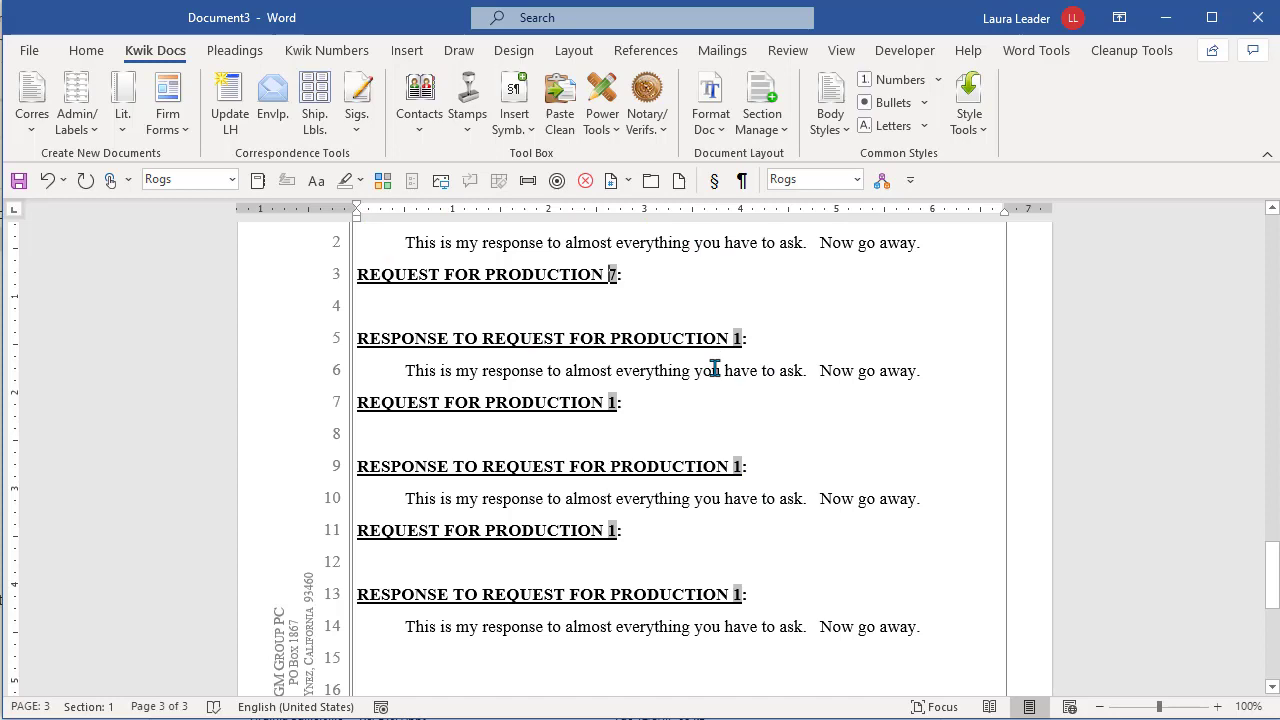
Step: Update all fields in the pasted blocks on pages 2–3 so the headings run sequentially up to 9
{"action": "scroll", "coordinate": [710, 368], "scroll_direction": "up", "scroll_amount": 4}
{"action": "scroll", "coordinate": [477, 272], "scroll_direction": "up", "scroll_amount": 6}
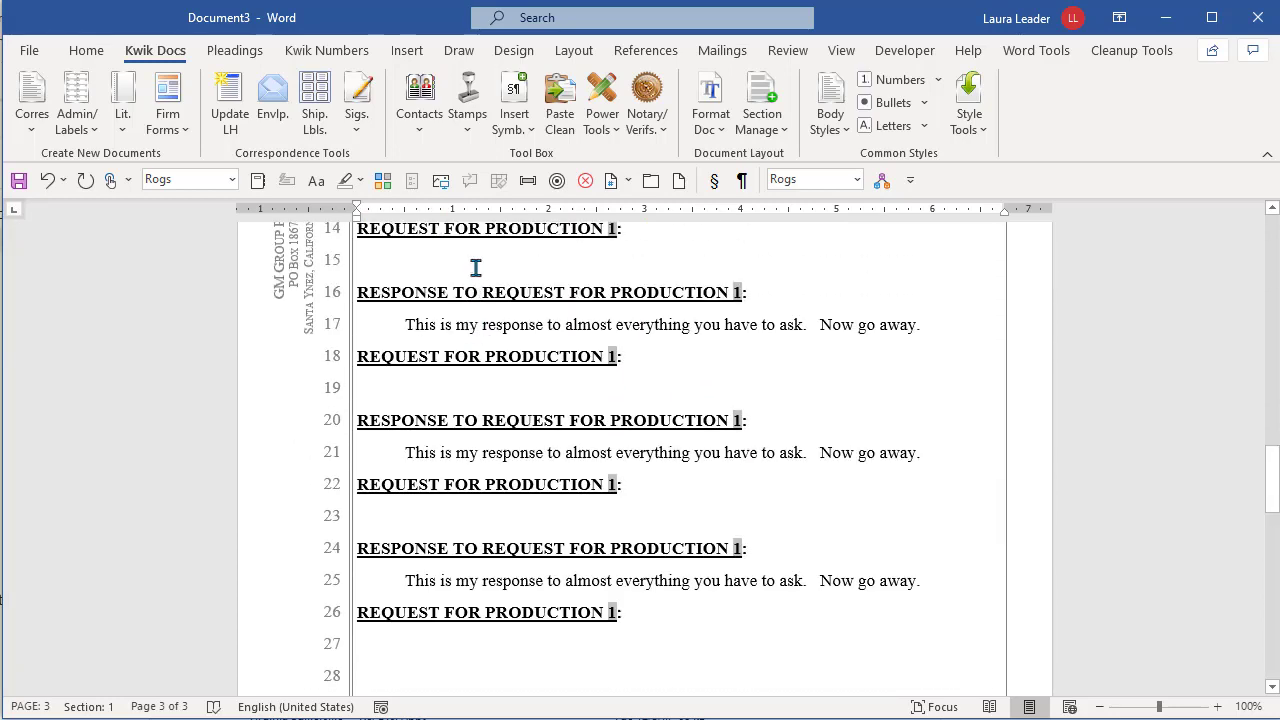
{"action": "left_click_drag", "start_coordinate": [477, 266], "coordinate": [540, 500]}
{"action": "scroll", "coordinate": [537, 503], "scroll_direction": "down", "scroll_amount": 5}
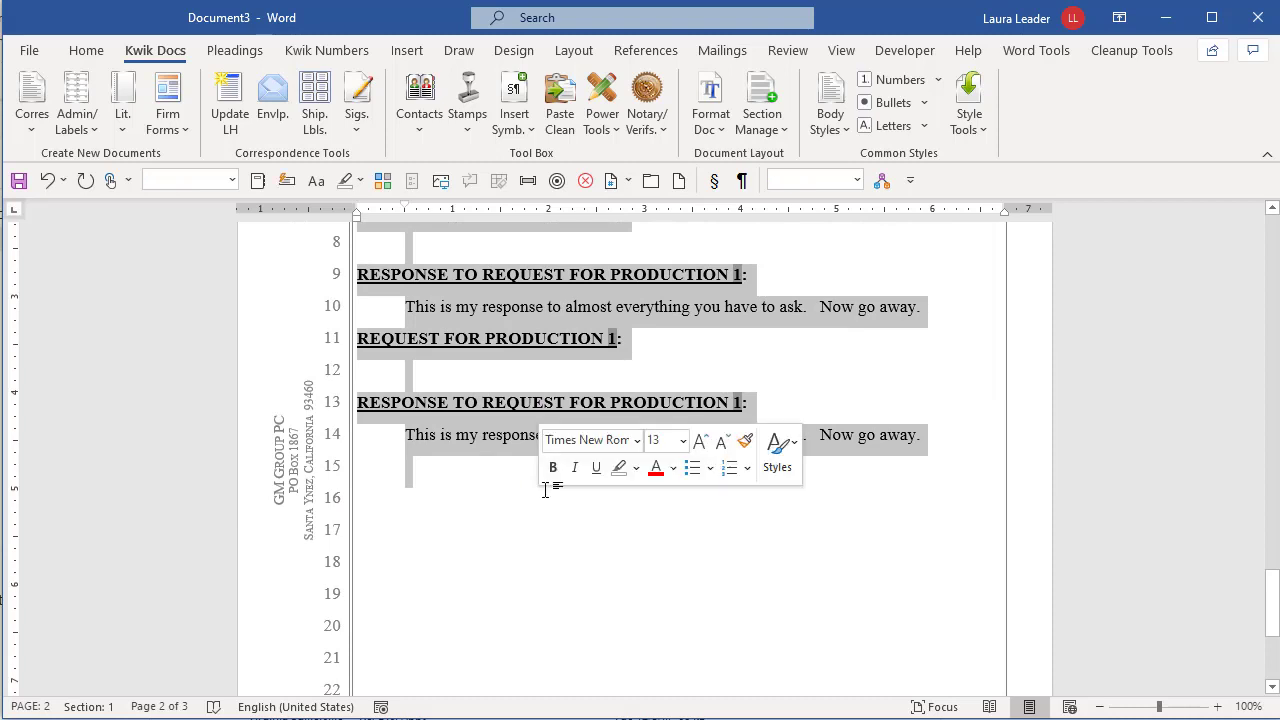
{"action": "right_click", "coordinate": [614, 341]}
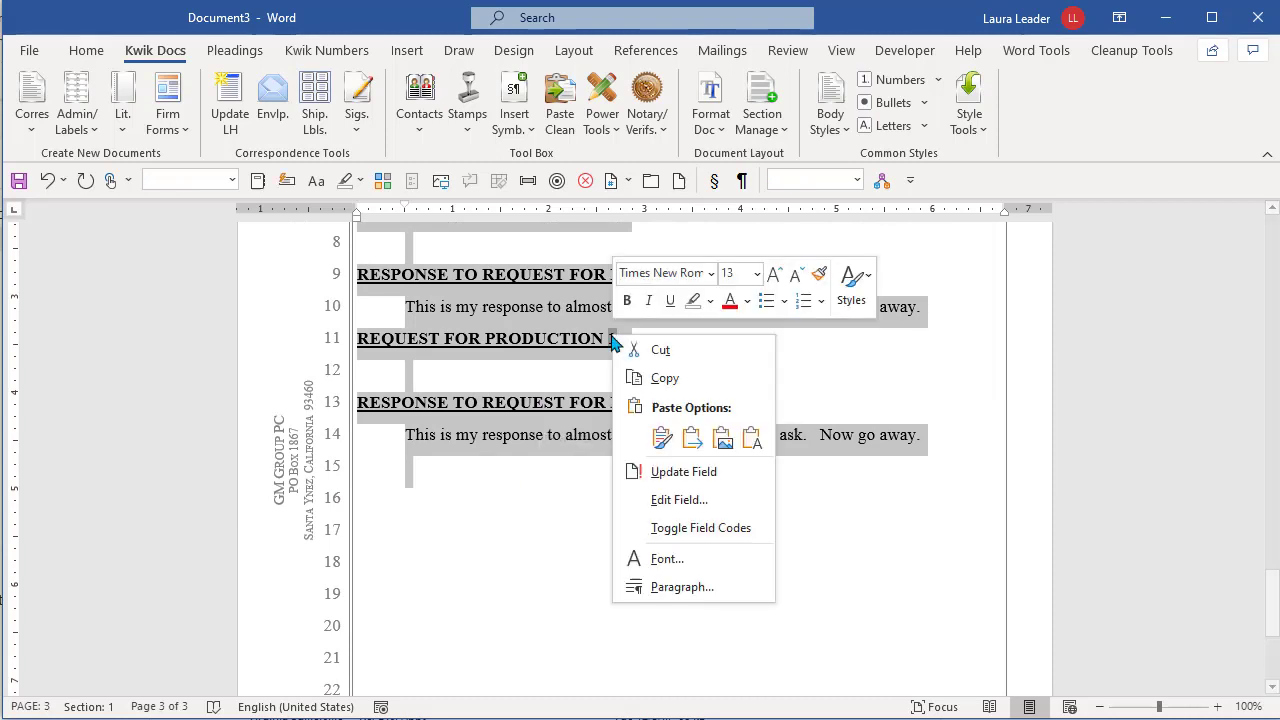
{"action": "left_click", "coordinate": [668, 473]}
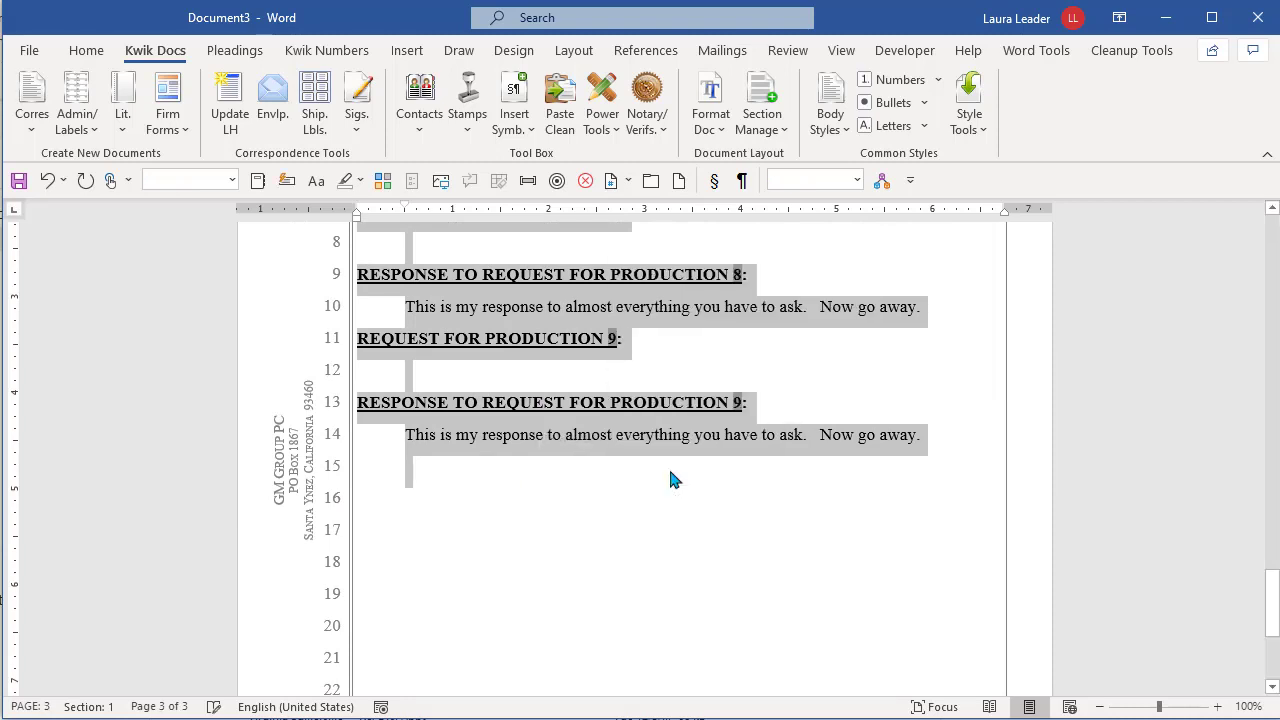
{"action": "scroll", "coordinate": [674, 472], "scroll_direction": "up", "scroll_amount": 3}
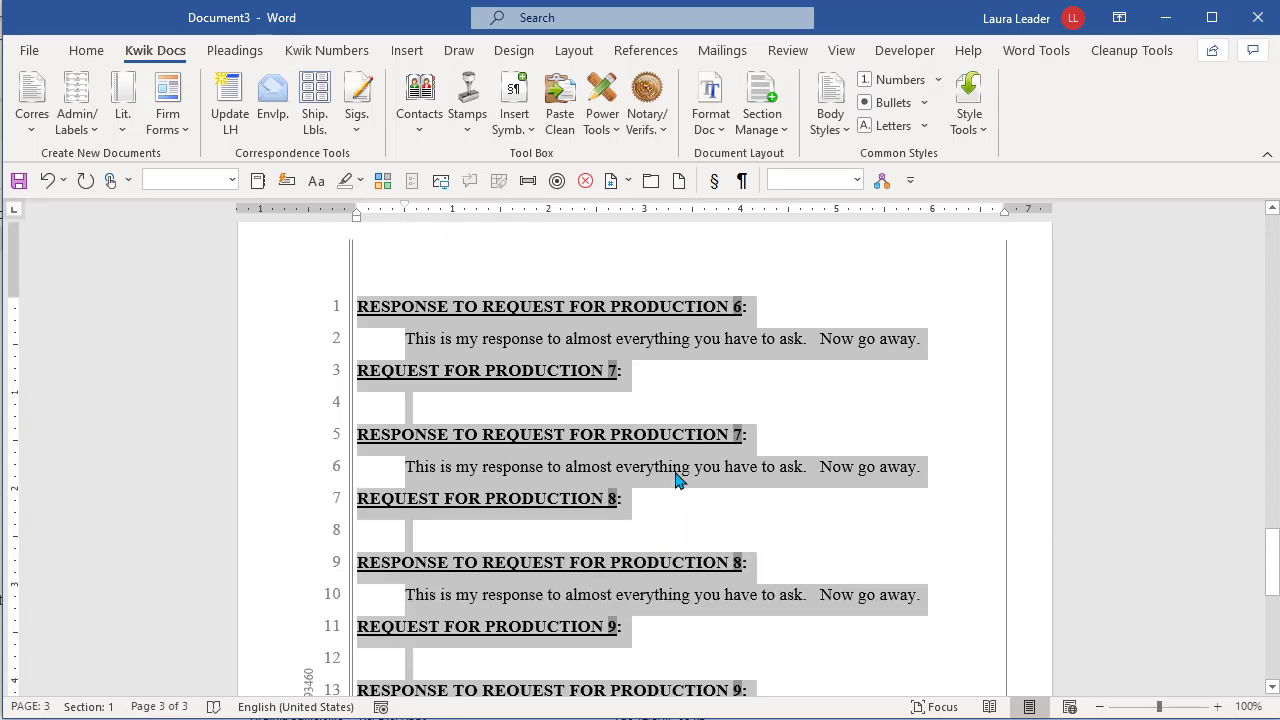
{"action": "scroll", "coordinate": [674, 477], "scroll_direction": "up", "scroll_amount": 5}
{"action": "left_click", "coordinate": [629, 395]}
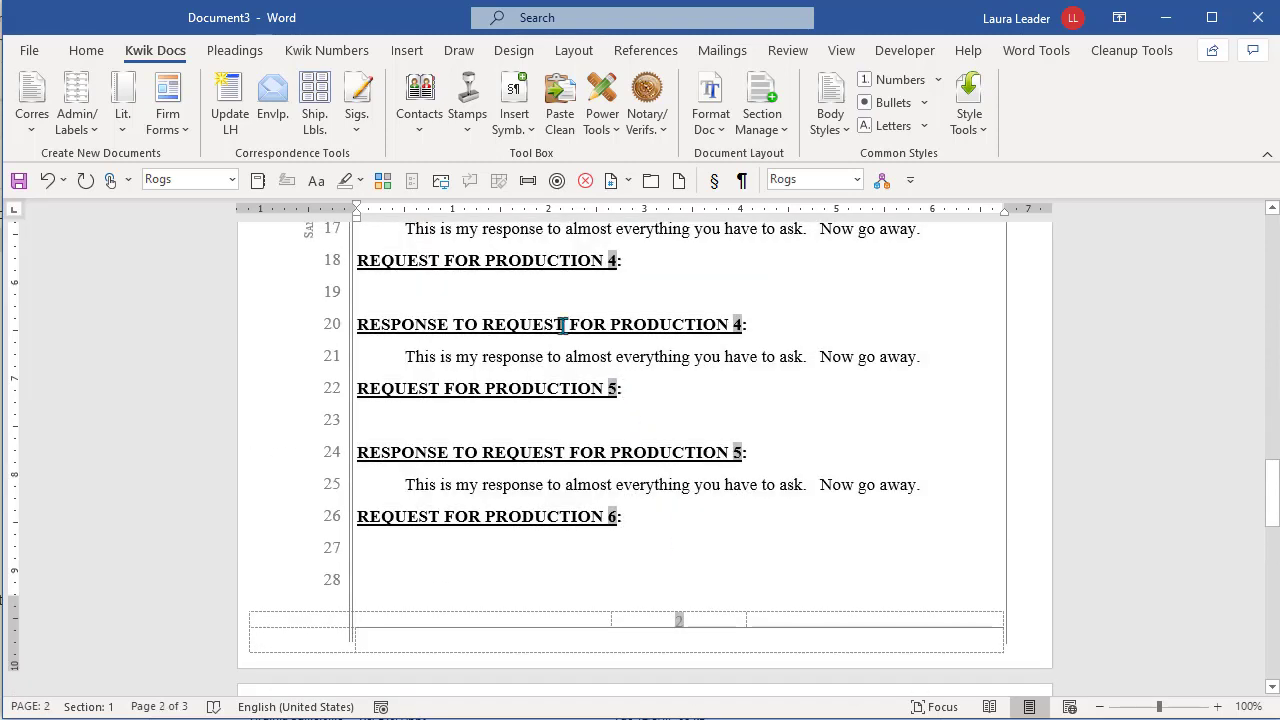